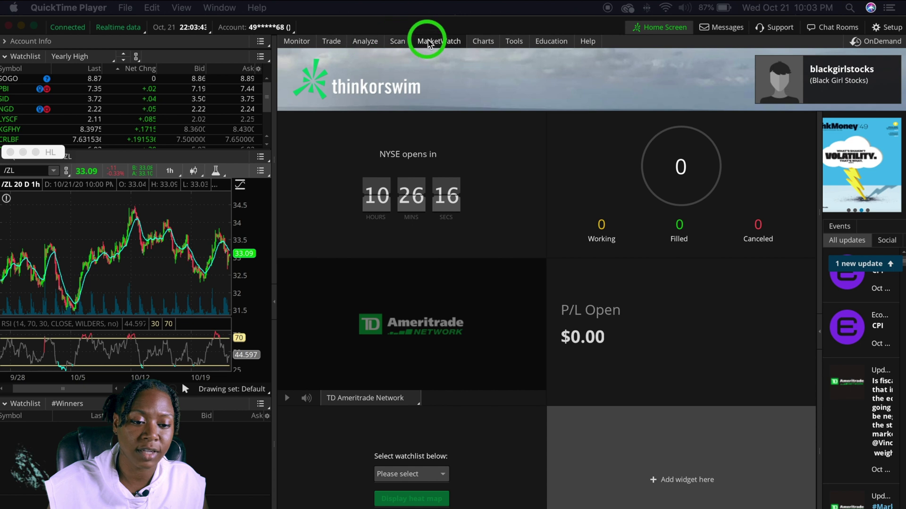
- Open the scanner, view the Option Hacker, Spread Hacker and Spread Book pages, and return to Stock Hacker
{"action": "left_click", "coordinate": [407, 44]}
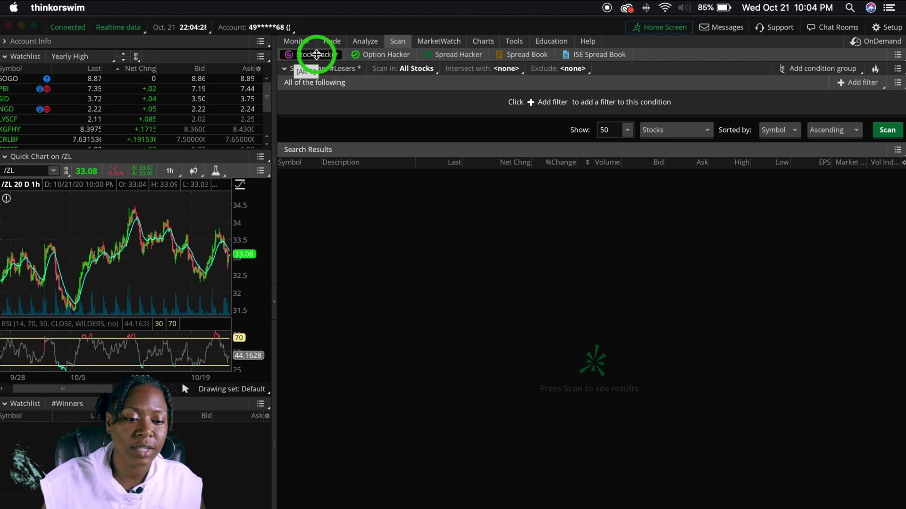
{"action": "left_click", "coordinate": [366, 55]}
{"action": "left_click", "coordinate": [440, 55]}
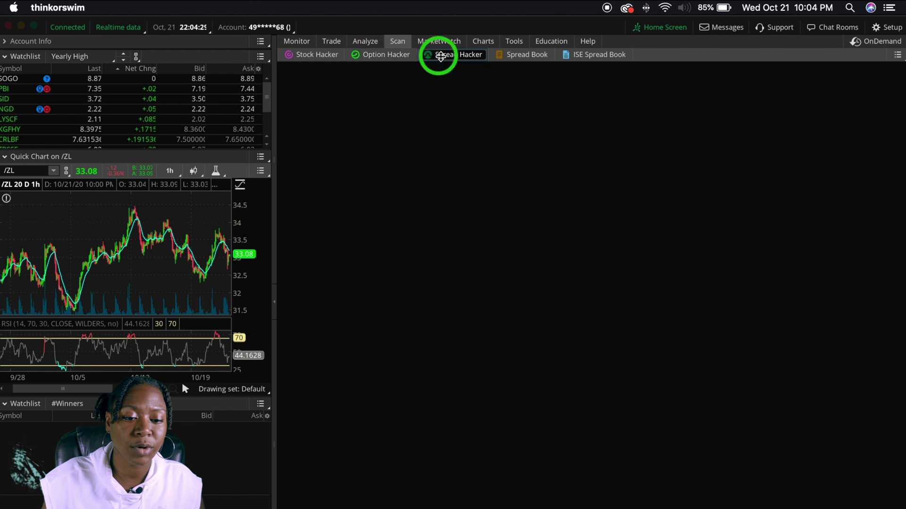
{"action": "left_click", "coordinate": [518, 55]}
{"action": "left_click", "coordinate": [382, 55]}
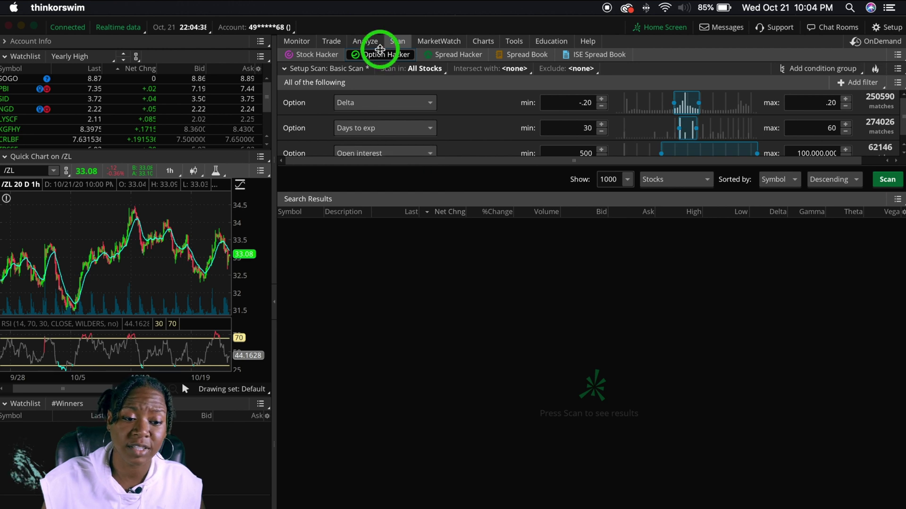
{"action": "left_click", "coordinate": [445, 55]}
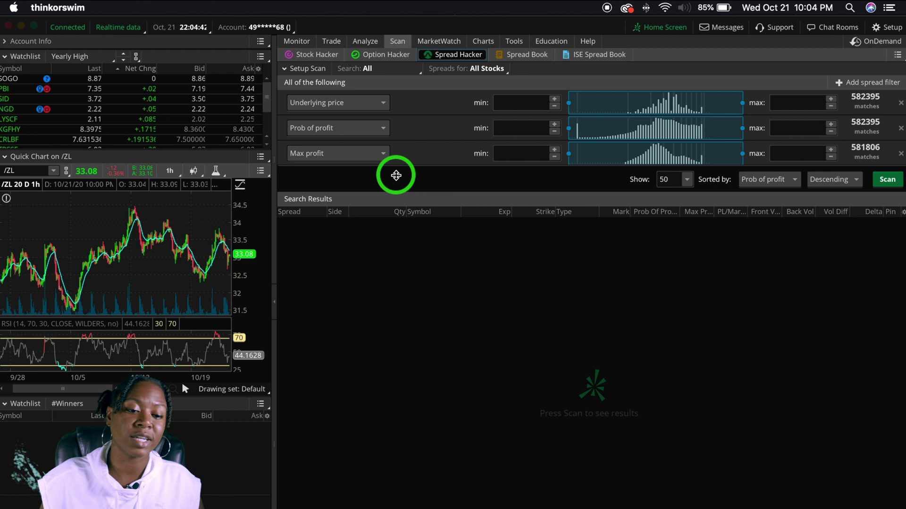
{"action": "left_click", "coordinate": [309, 56]}
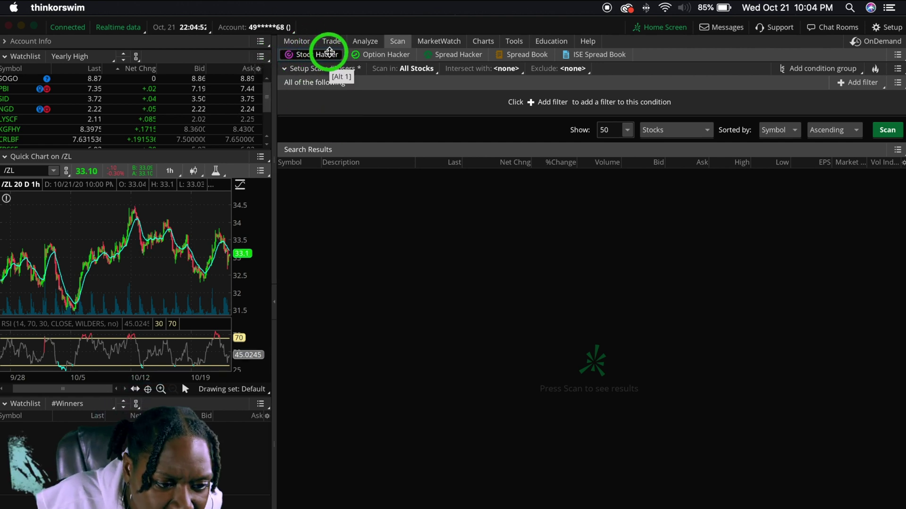
- Switch the Stock Hacker scan's symbol category to All Optionable and back to All Stocks
{"action": "left_click", "coordinate": [415, 67]}
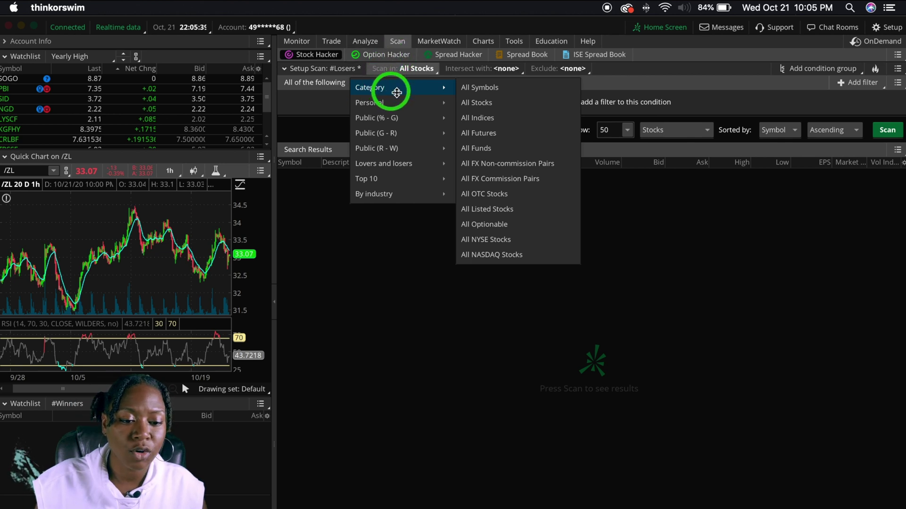
{"action": "left_click", "coordinate": [531, 226]}
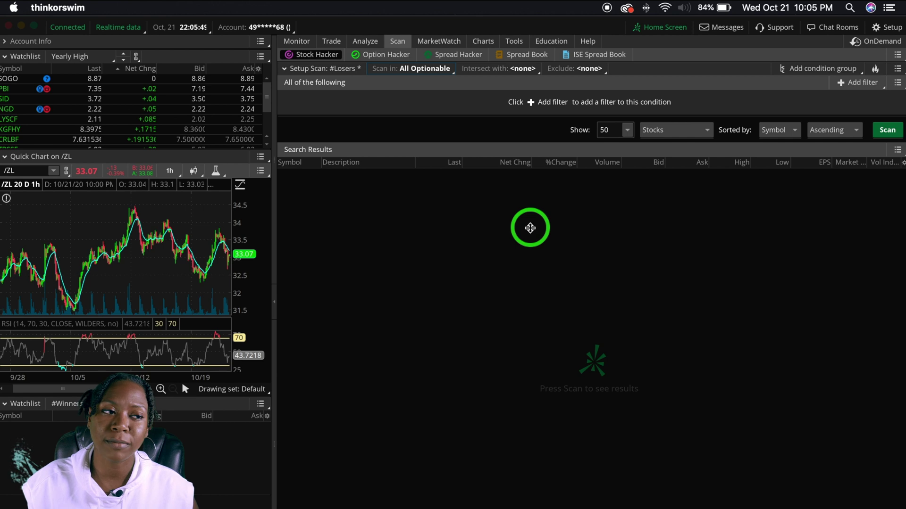
{"action": "left_click", "coordinate": [440, 70]}
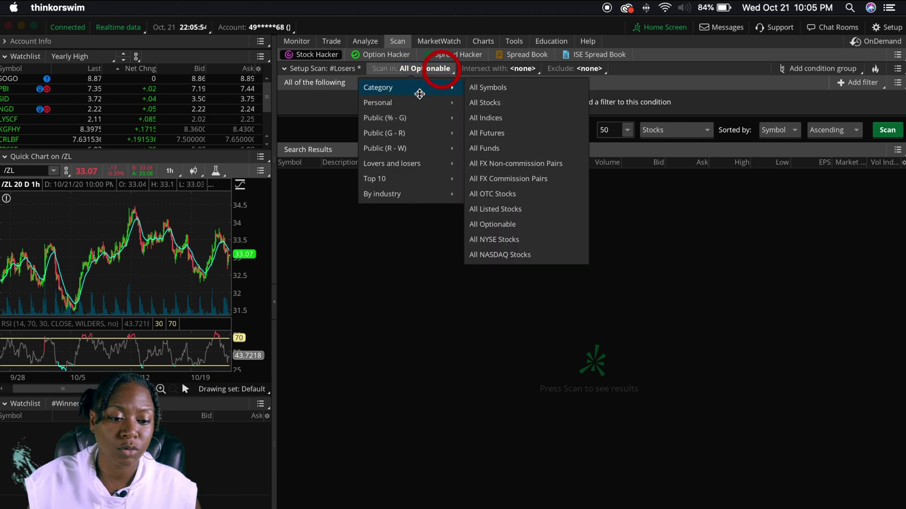
{"action": "left_click", "coordinate": [427, 89]}
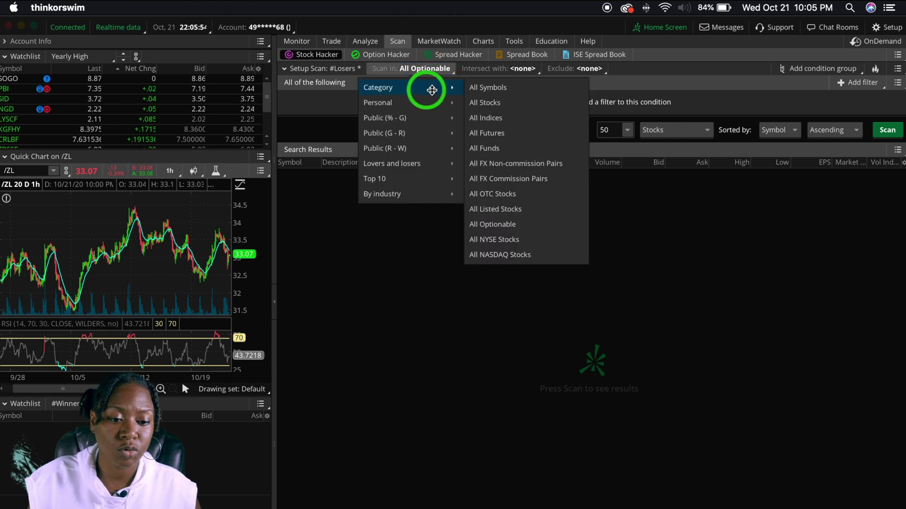
{"action": "left_click", "coordinate": [541, 103]}
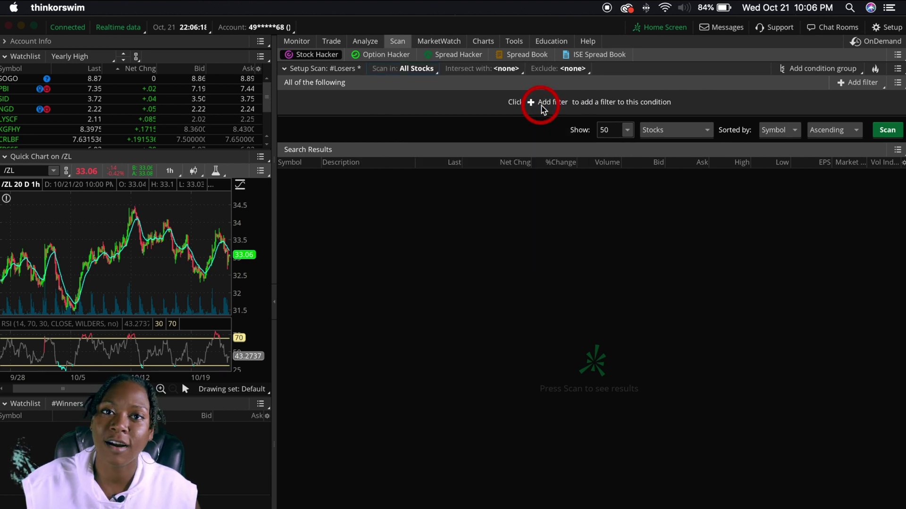
{"action": "left_click", "coordinate": [839, 69]}
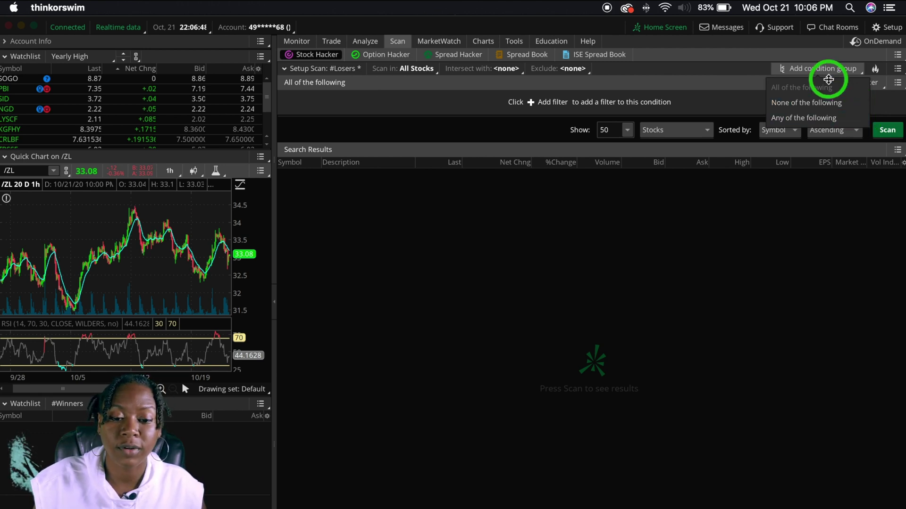
{"action": "left_click", "coordinate": [726, 71]}
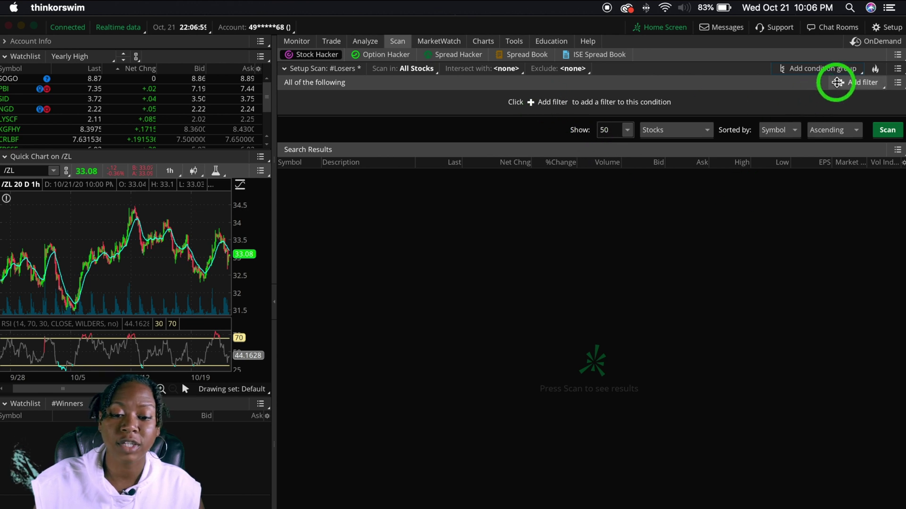
- Add a Stock filter to the All of the following conditions and base it on the Close price
{"action": "left_click", "coordinate": [852, 84]}
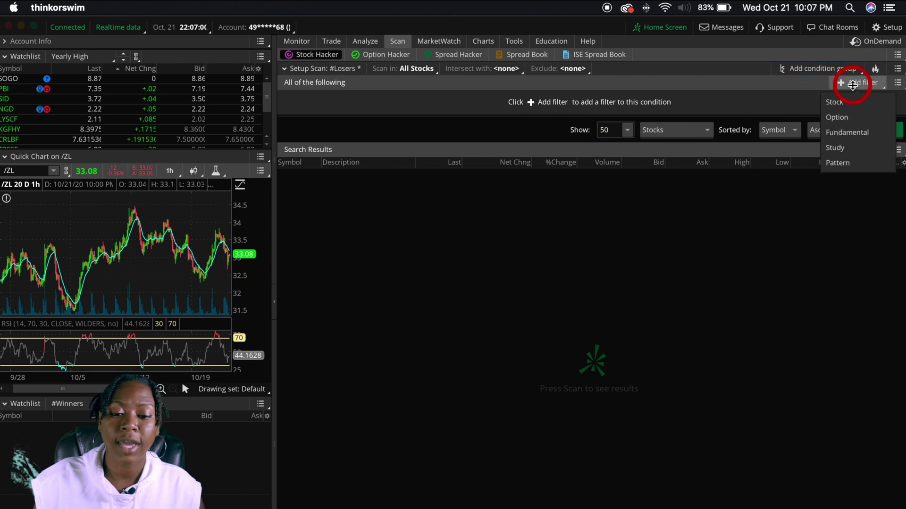
{"action": "left_click", "coordinate": [876, 100]}
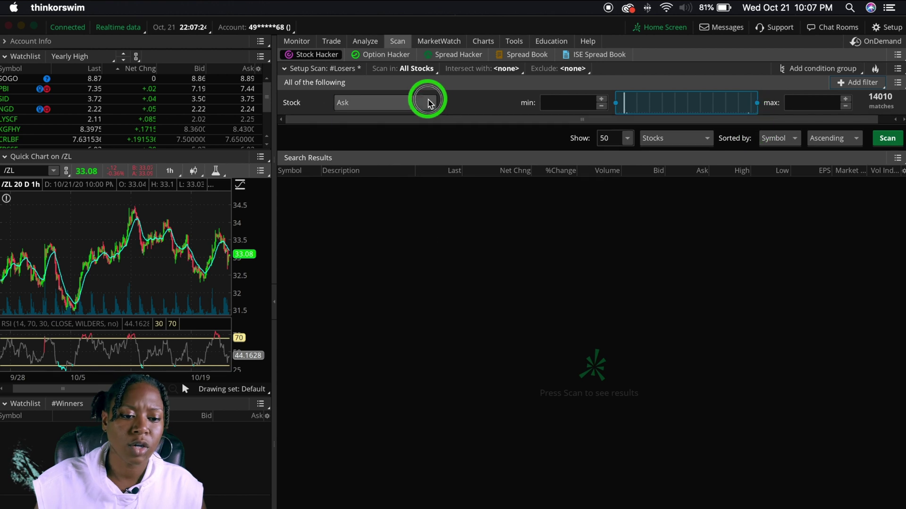
{"action": "left_click", "coordinate": [429, 102]}
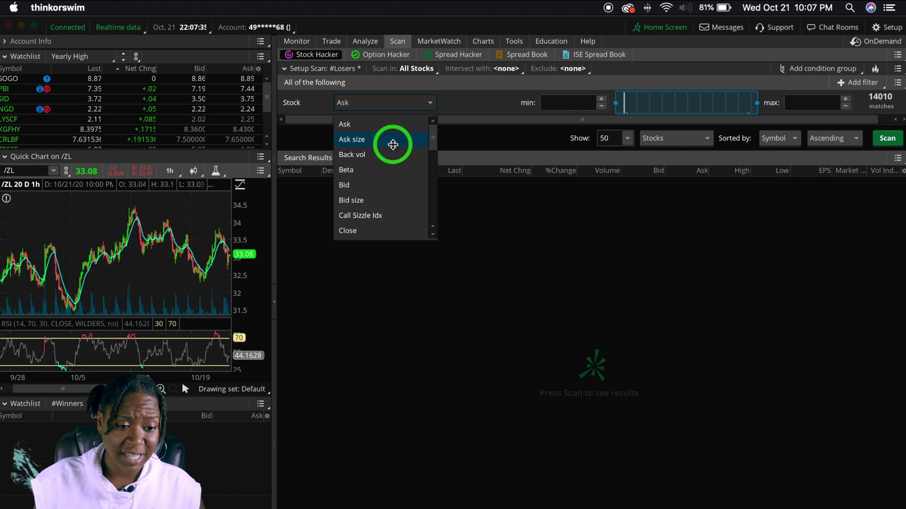
{"action": "scroll", "coordinate": [395, 152], "scroll_direction": "down", "scroll_amount": 1}
{"action": "scroll", "coordinate": [395, 152], "scroll_direction": "down", "scroll_amount": 5}
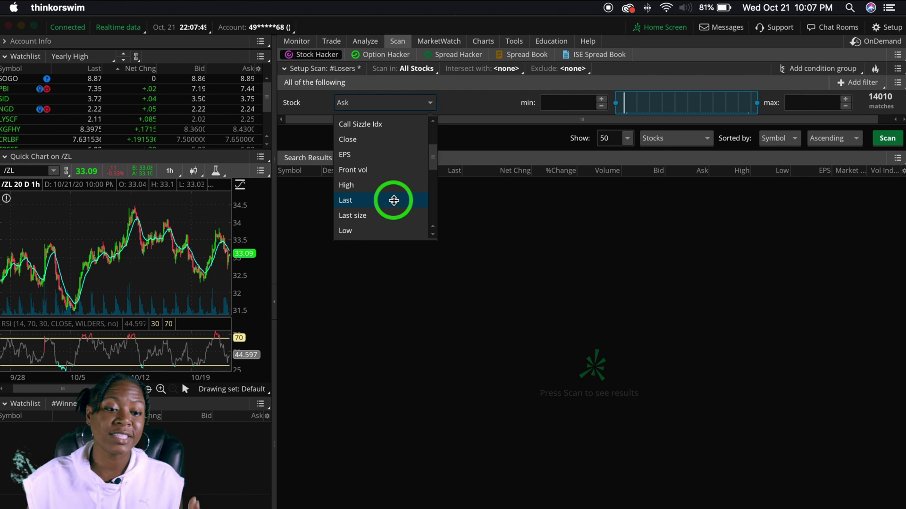
{"action": "scroll", "coordinate": [397, 196], "scroll_direction": "up", "scroll_amount": 1}
{"action": "scroll", "coordinate": [400, 191], "scroll_direction": "down", "scroll_amount": 6}
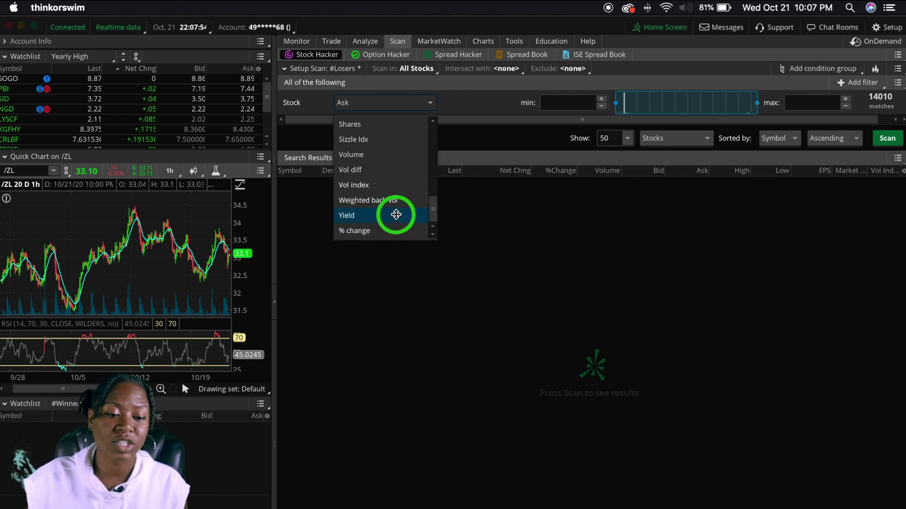
{"action": "scroll", "coordinate": [397, 217], "scroll_direction": "up", "scroll_amount": 10}
{"action": "scroll", "coordinate": [397, 224], "scroll_direction": "down", "scroll_amount": 10}
{"action": "scroll", "coordinate": [397, 217], "scroll_direction": "up", "scroll_amount": 10}
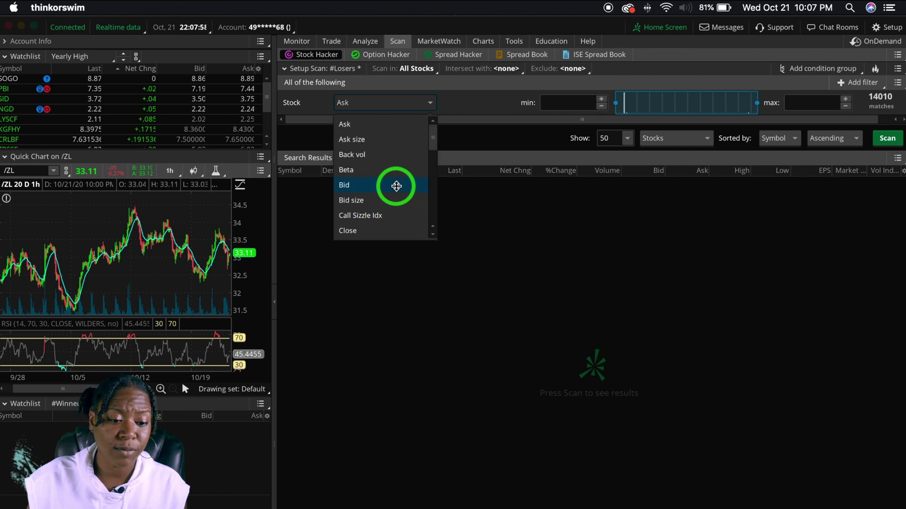
{"action": "scroll", "coordinate": [395, 188], "scroll_direction": "down", "scroll_amount": 1}
{"action": "scroll", "coordinate": [395, 187], "scroll_direction": "down", "scroll_amount": 1}
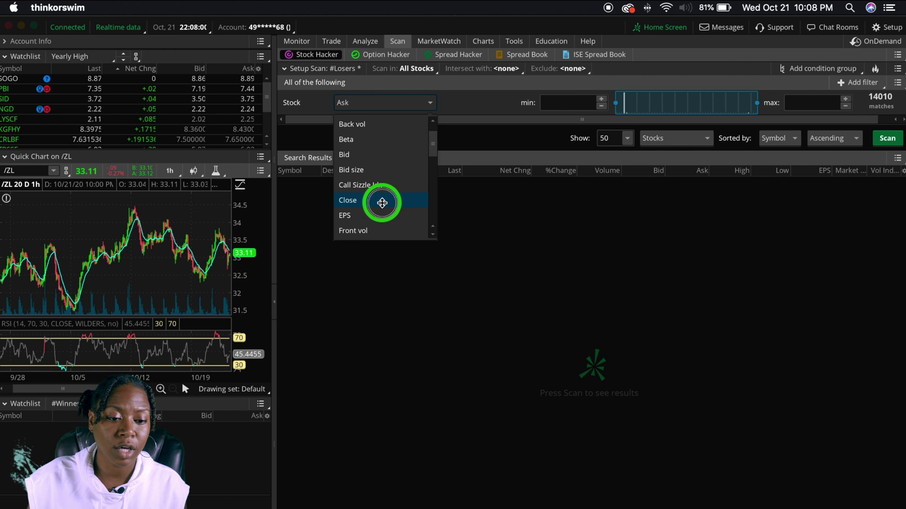
{"action": "left_click", "coordinate": [382, 203]}
- Limit the Close filter to a minimum of 15 and a maximum of 50, and run the scan
{"action": "left_click", "coordinate": [562, 103]}
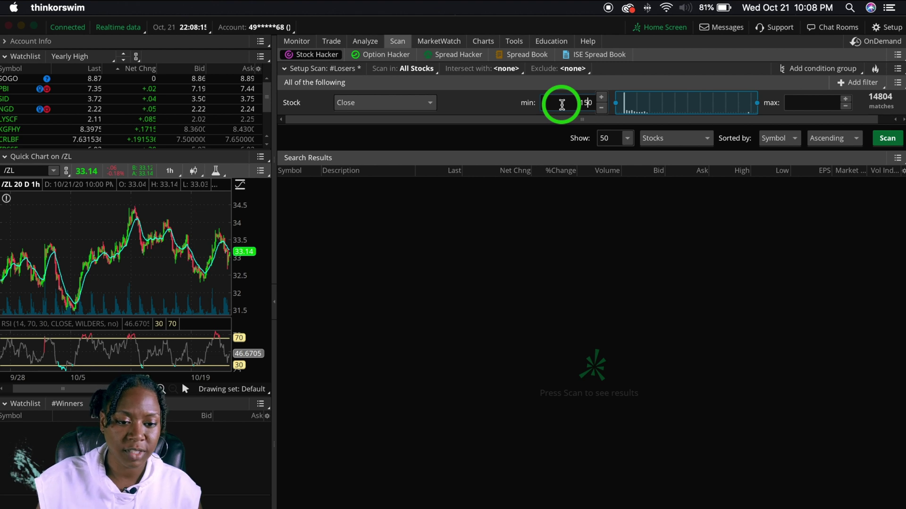
{"action": "type", "text": "15"}
{"action": "left_click", "coordinate": [812, 102]}
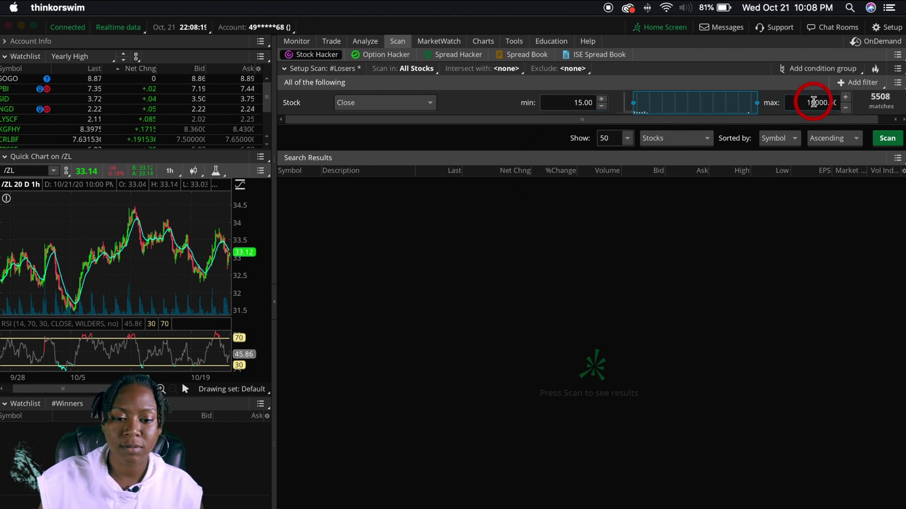
{"action": "double_click", "coordinate": [812, 102]}
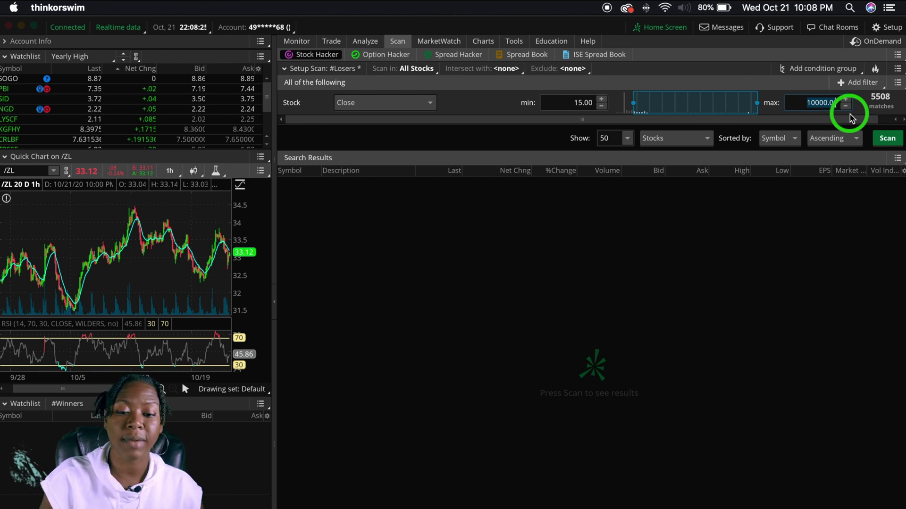
{"action": "type", "text": "5"}
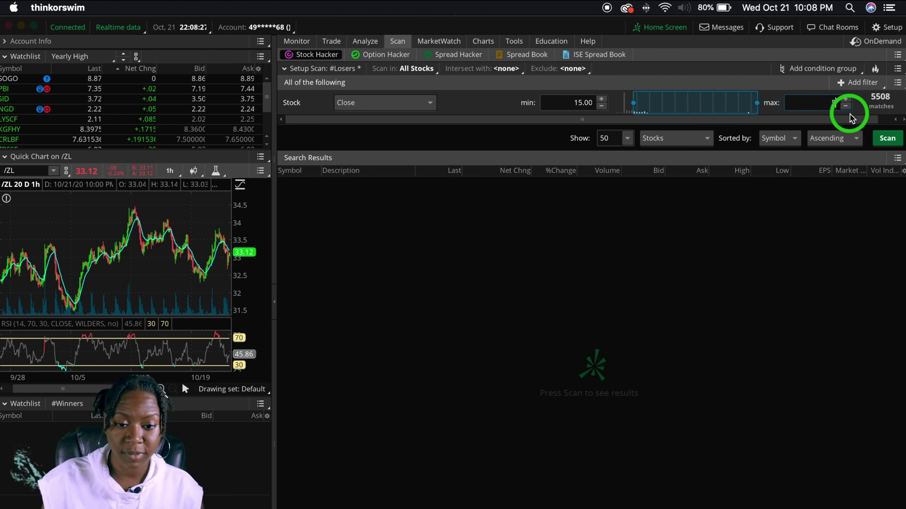
{"action": "type", "text": "0"}
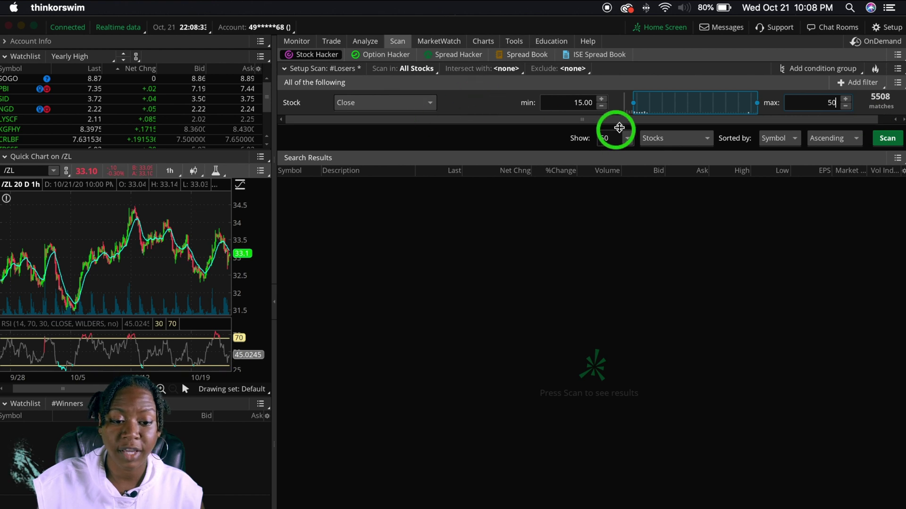
{"action": "left_click", "coordinate": [886, 138]}
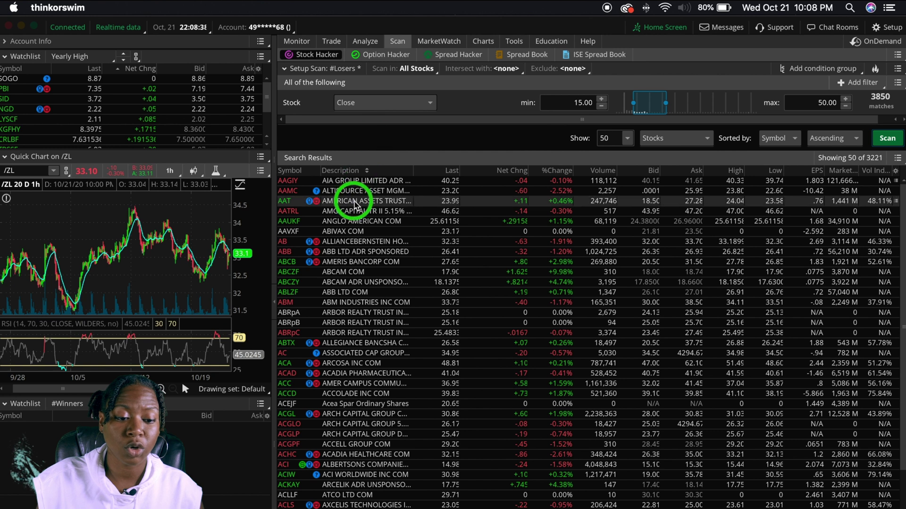
- Raise the number of results shown to 2000 and rerun the scan, accepting the large symbol request
{"action": "left_click", "coordinate": [364, 236]}
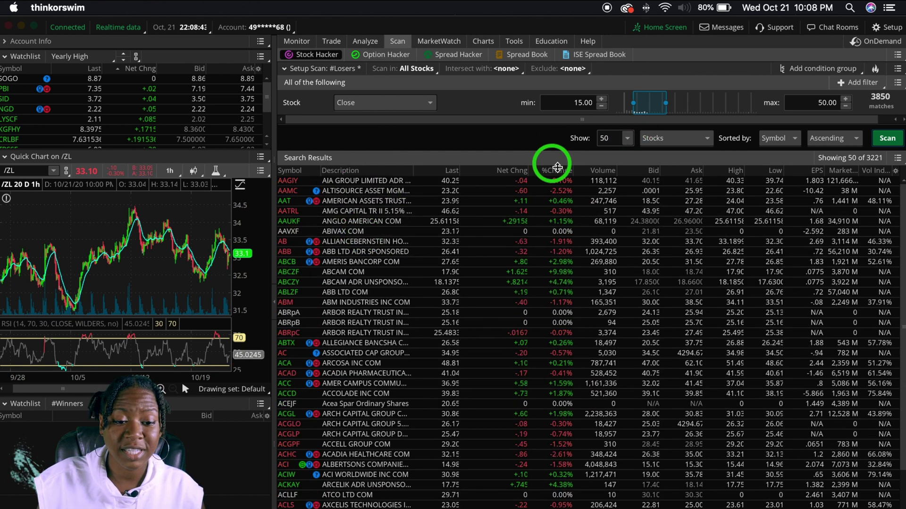
{"action": "left_click", "coordinate": [626, 138]}
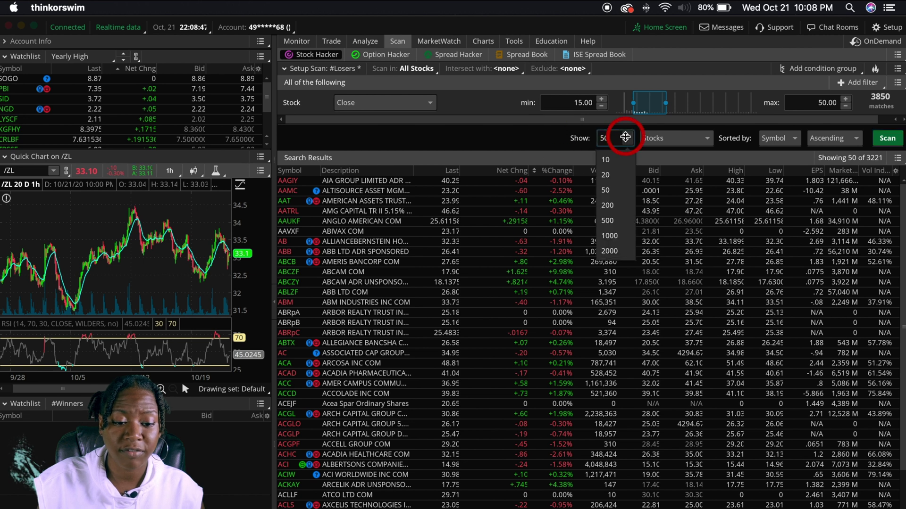
{"action": "left_click", "coordinate": [618, 253]}
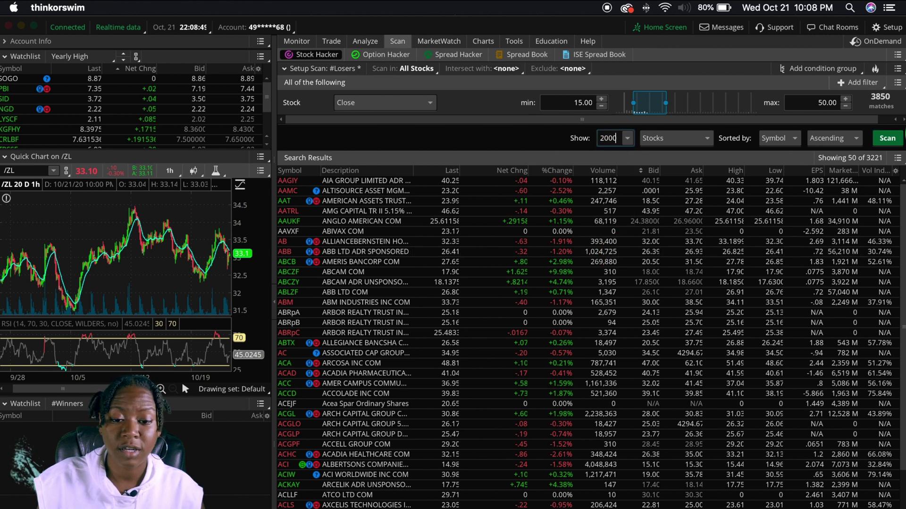
{"action": "left_click", "coordinate": [896, 141]}
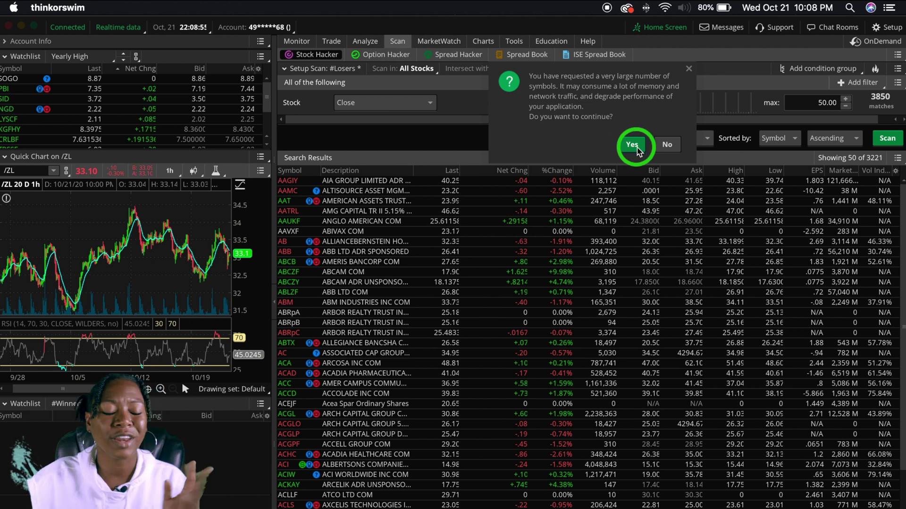
{"action": "left_click", "coordinate": [633, 144]}
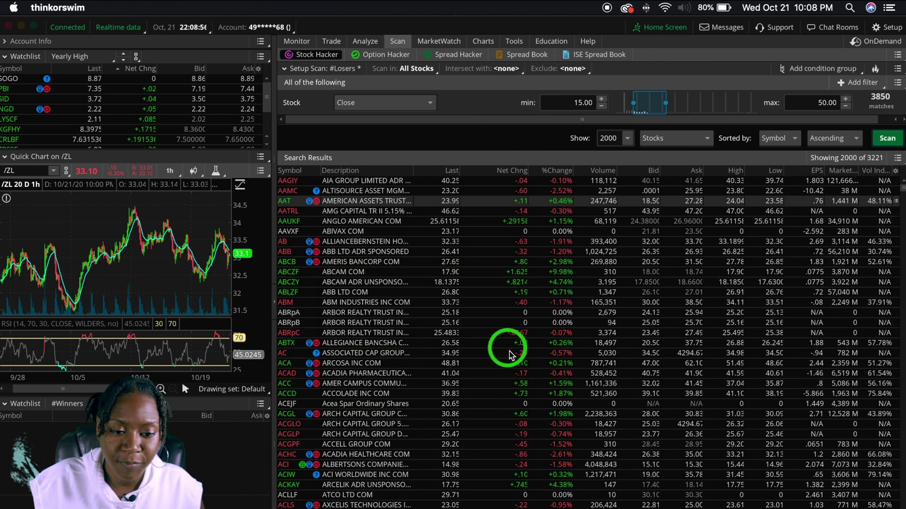
- Look through the list of matching stocks and return to its beginning
{"action": "scroll", "coordinate": [517, 346], "scroll_direction": "down", "scroll_amount": 10}
{"action": "scroll", "coordinate": [518, 350], "scroll_direction": "down", "scroll_amount": 15}
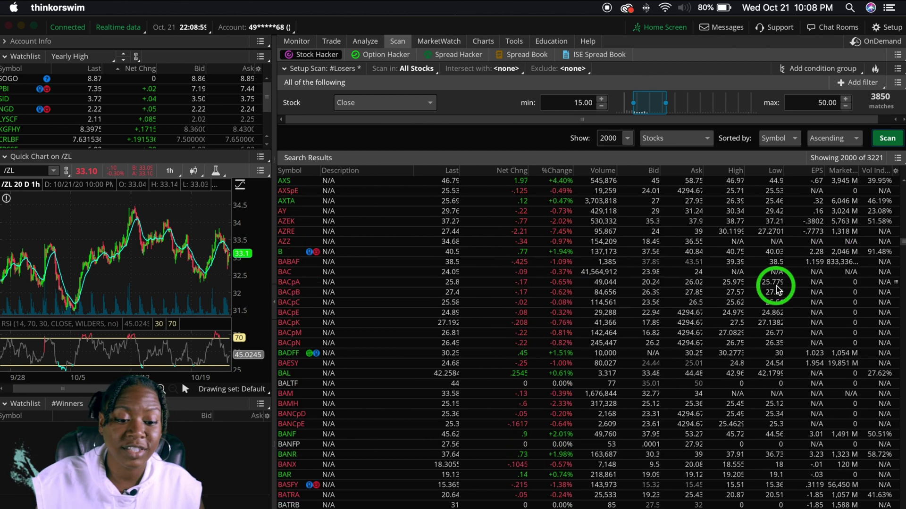
{"action": "scroll", "coordinate": [776, 289], "scroll_direction": "down", "scroll_amount": 15}
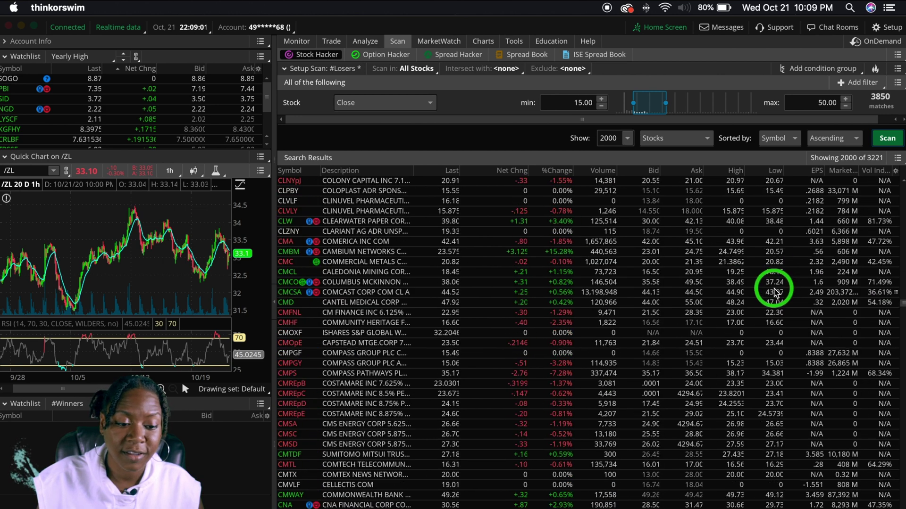
{"action": "scroll", "coordinate": [775, 296], "scroll_direction": "down", "scroll_amount": 15}
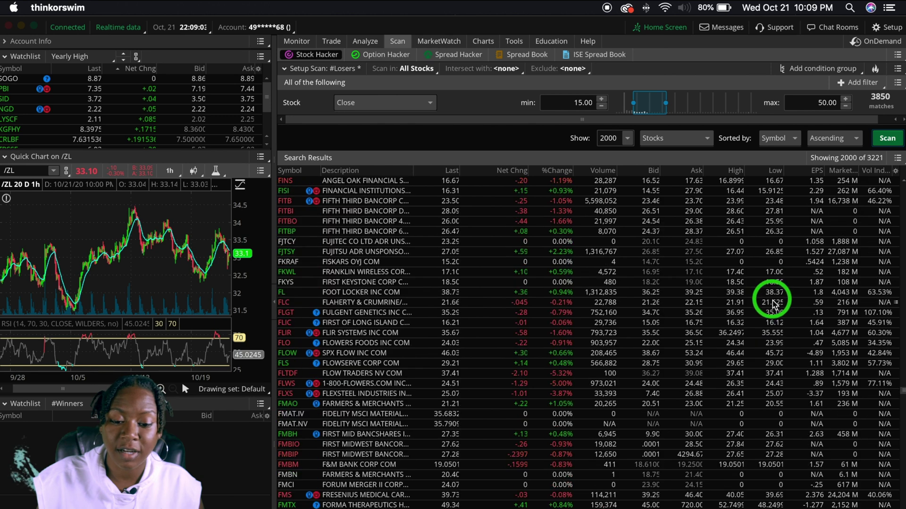
{"action": "scroll", "coordinate": [823, 394], "scroll_direction": "down", "scroll_amount": 10}
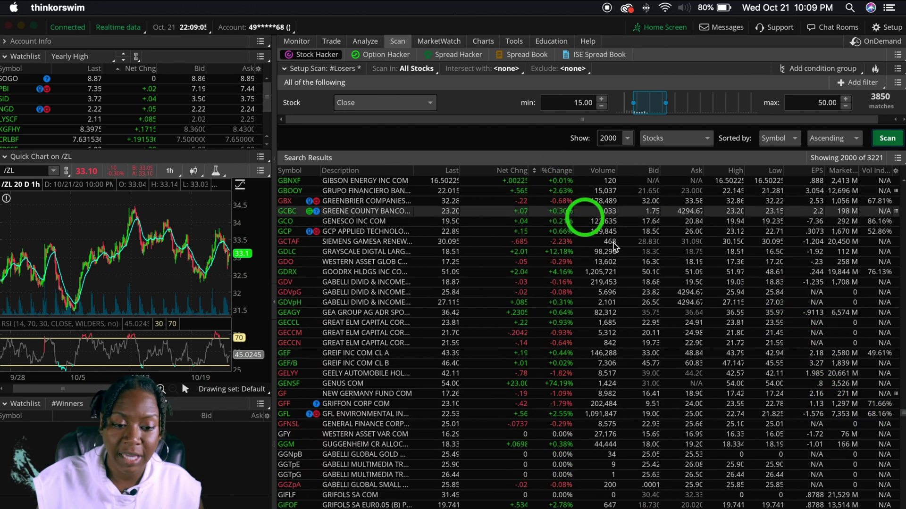
{"action": "left_click_drag", "start_coordinate": [899, 415], "coordinate": [900, 142]}
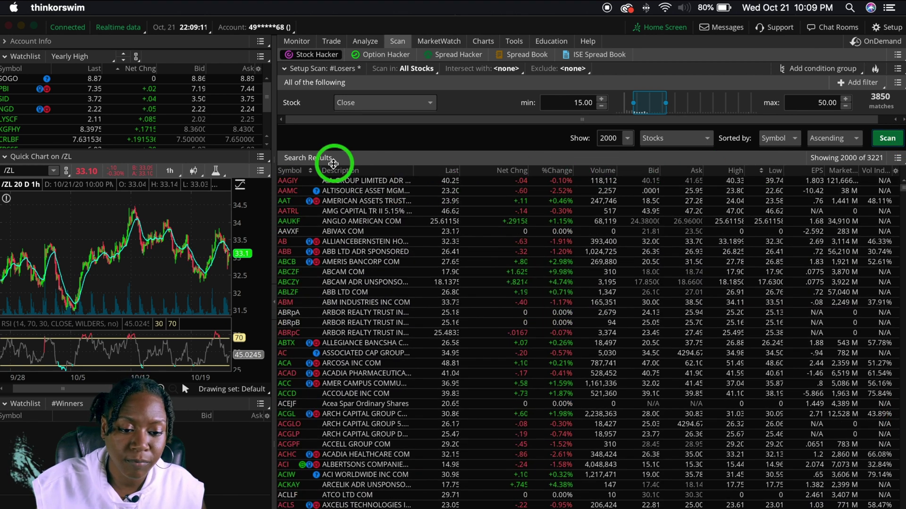
- Sort the search results by percentage change with the largest gains first, and select the GDLC to ETHE rows to chart ETHE
{"action": "left_click", "coordinate": [563, 170]}
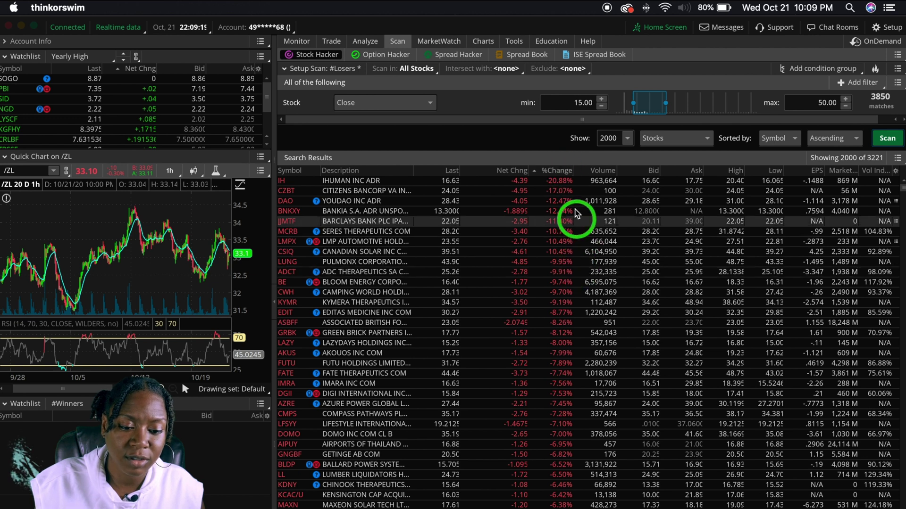
{"action": "left_click", "coordinate": [563, 172]}
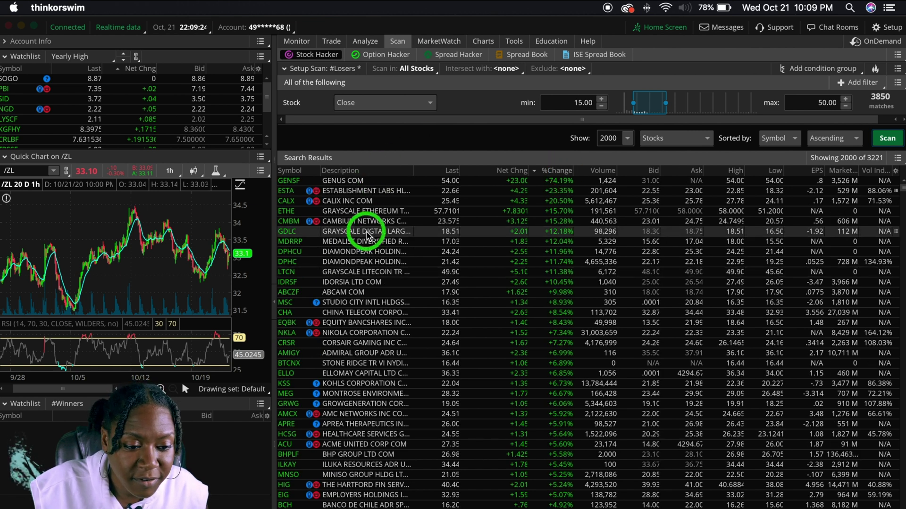
{"action": "left_click_drag", "start_coordinate": [368, 236], "coordinate": [361, 211]}
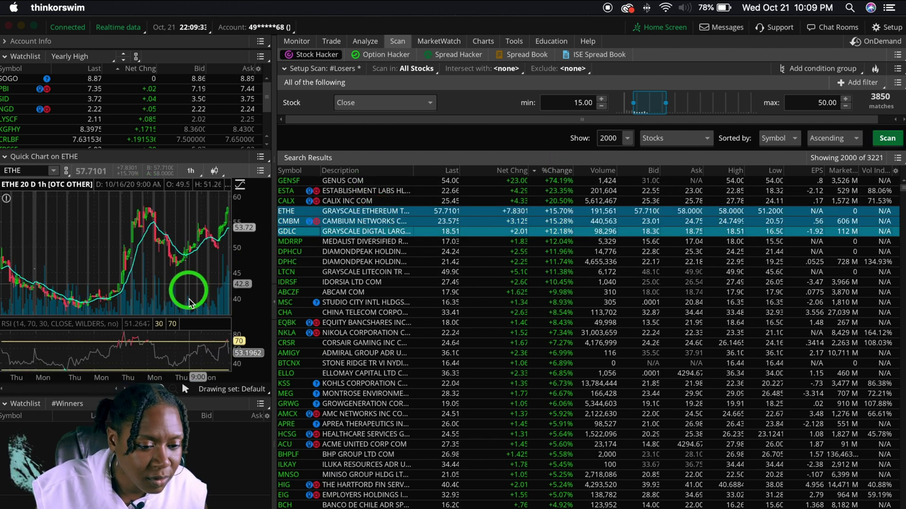
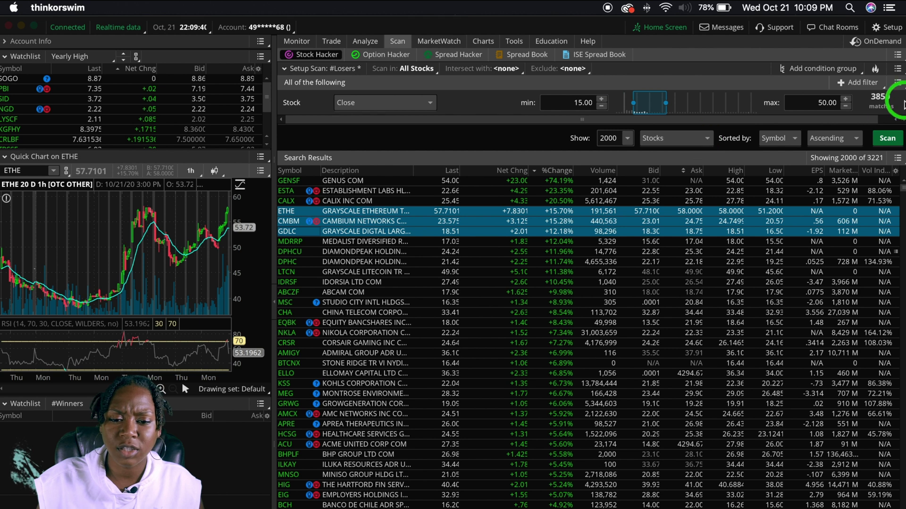
- Add an Option filter to the scan and look through its available criteria, from Bid to Return on risk
{"action": "left_click", "coordinate": [861, 83]}
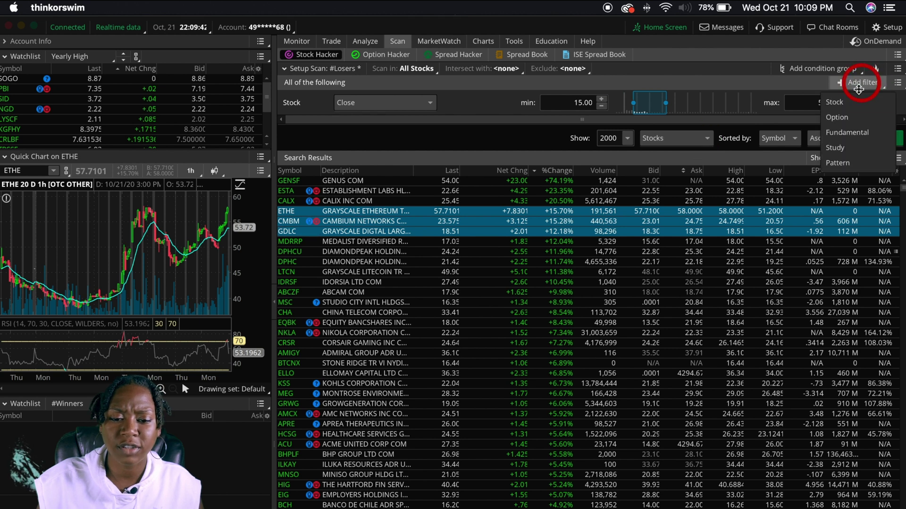
{"action": "left_click", "coordinate": [871, 121]}
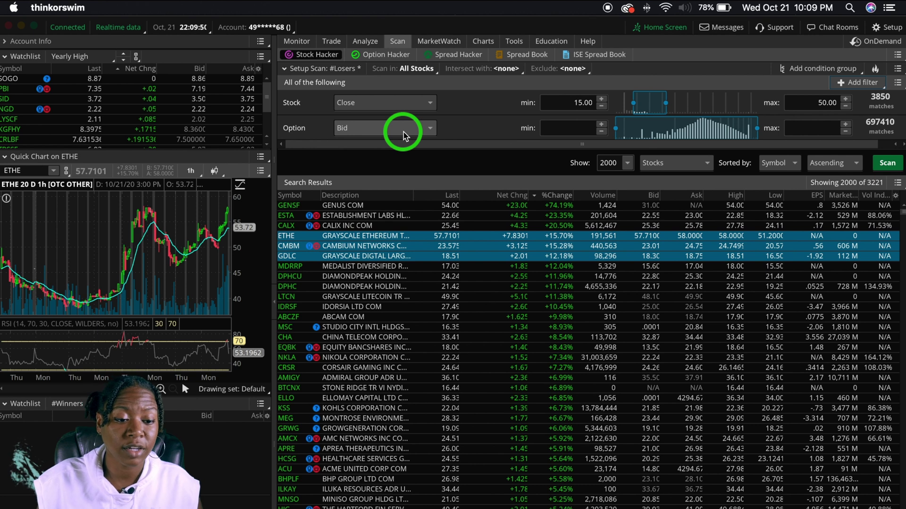
{"action": "left_click", "coordinate": [428, 129]}
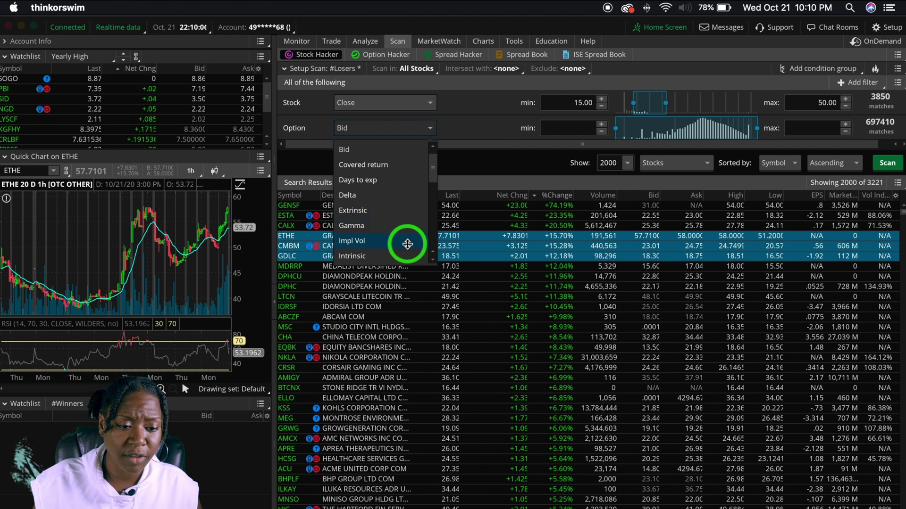
{"action": "scroll", "coordinate": [410, 204], "scroll_direction": "down", "scroll_amount": 4}
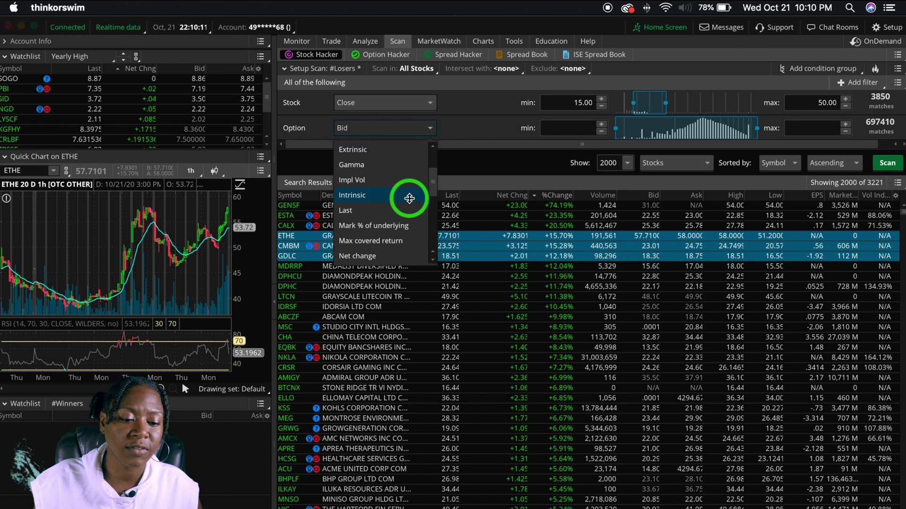
{"action": "scroll", "coordinate": [409, 198], "scroll_direction": "down", "scroll_amount": 5}
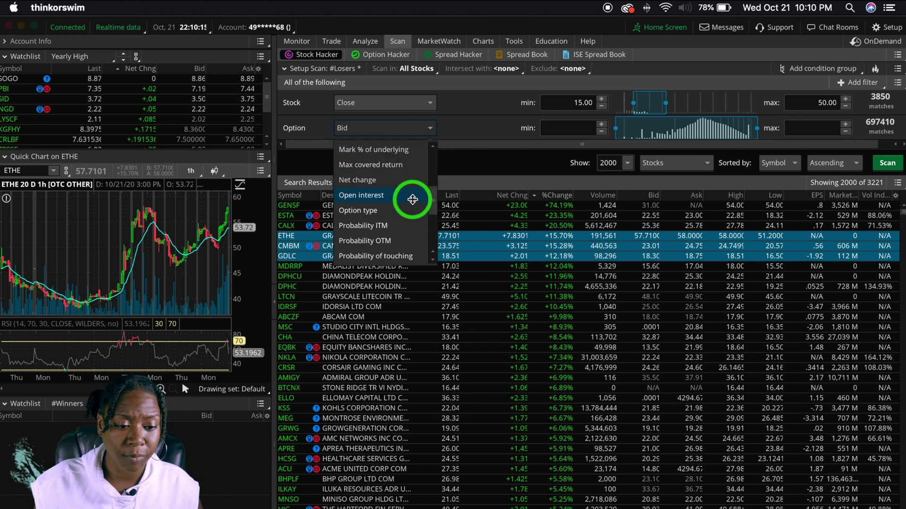
{"action": "scroll", "coordinate": [412, 200], "scroll_direction": "down", "scroll_amount": 2}
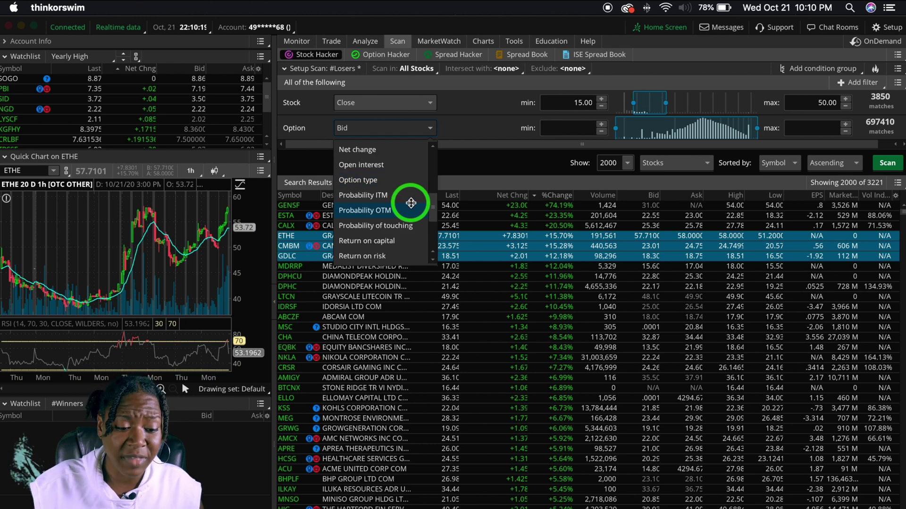
{"action": "left_click", "coordinate": [415, 208]}
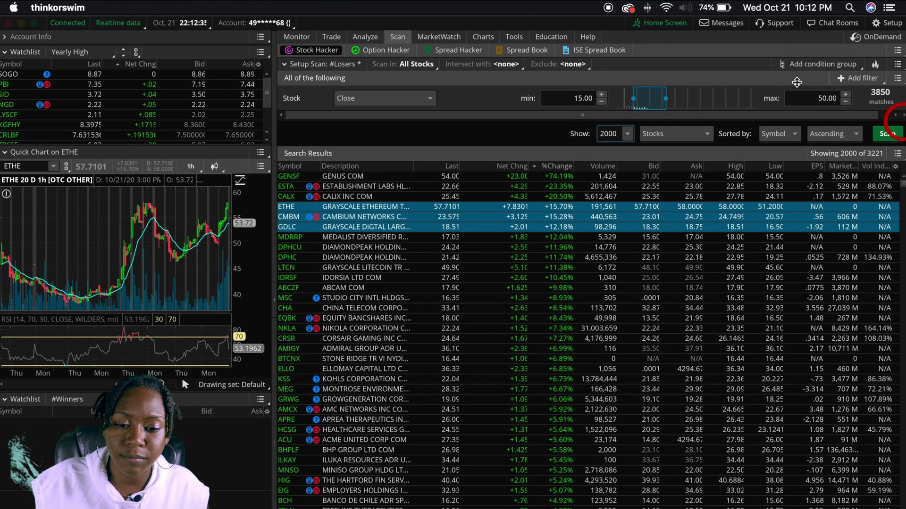
- Add a Fundamental filter to the scan conditions and base it on Dividend Payout
{"action": "left_click", "coordinate": [874, 77]}
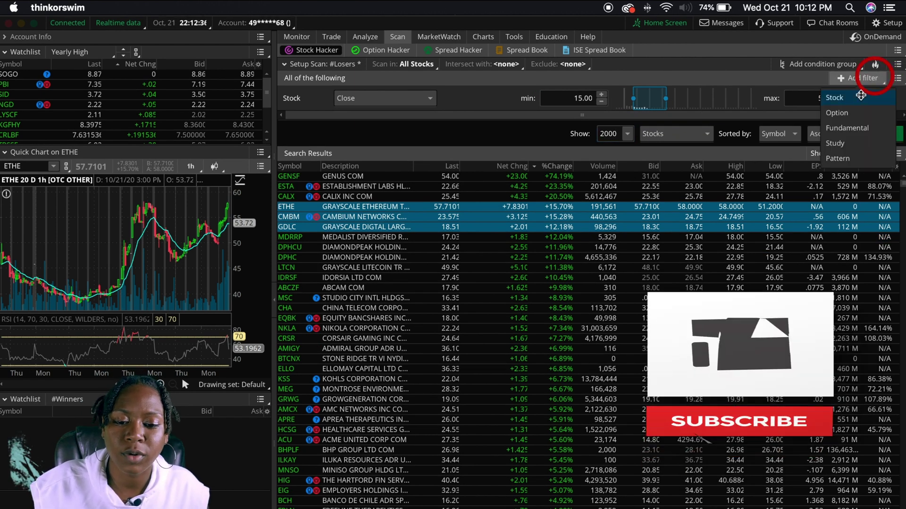
{"action": "left_click", "coordinate": [864, 128]}
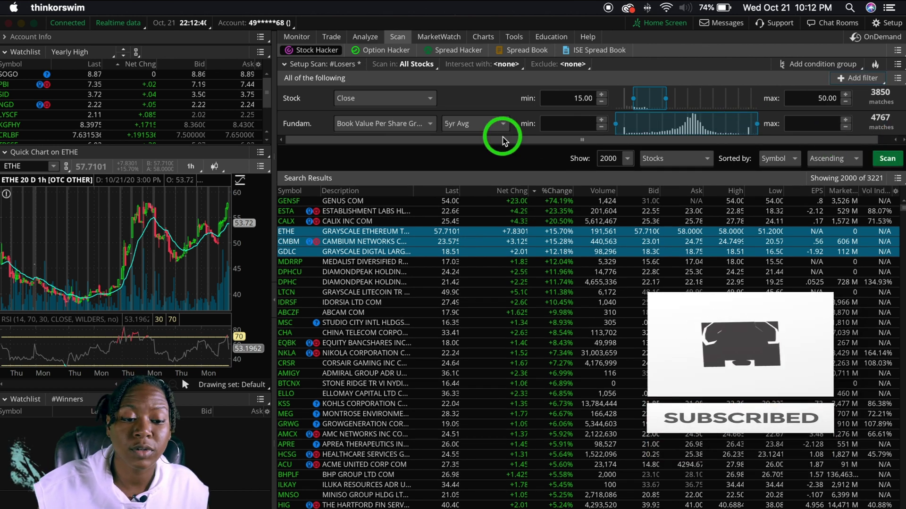
{"action": "left_click", "coordinate": [422, 124]}
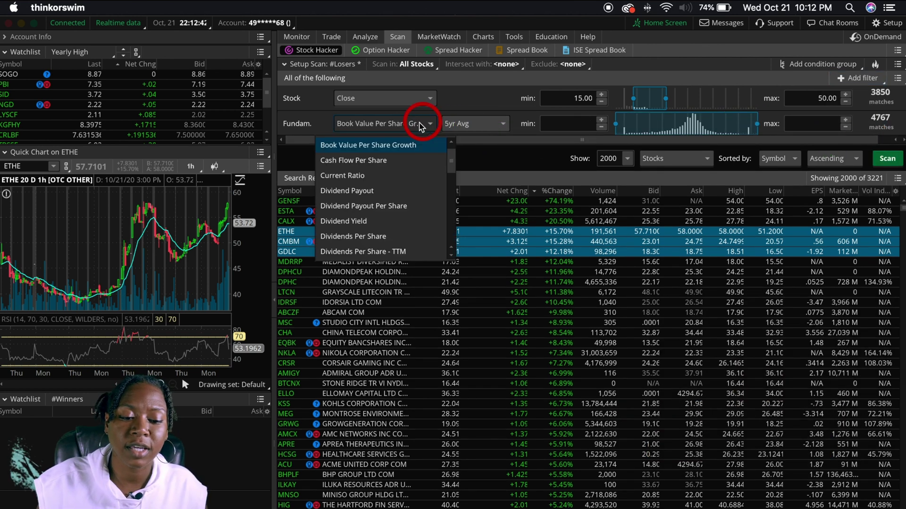
{"action": "scroll", "coordinate": [384, 182], "scroll_direction": "up", "scroll_amount": 1}
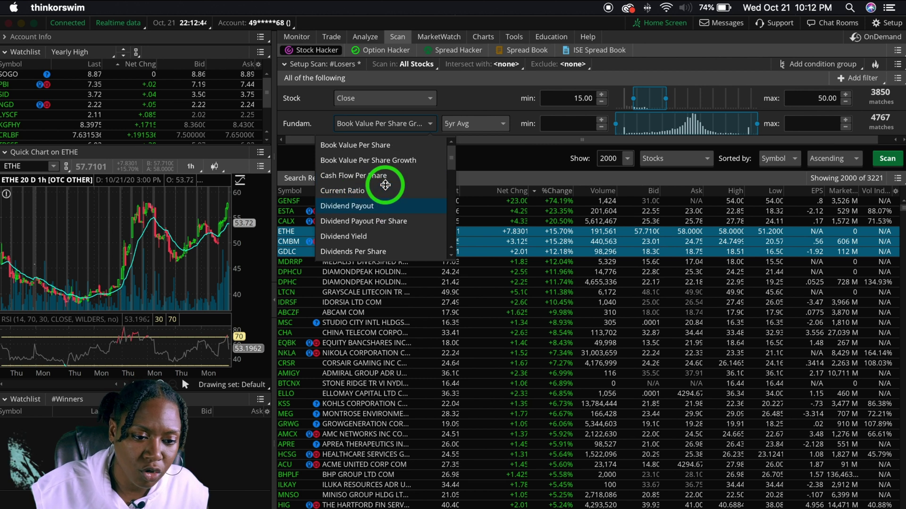
{"action": "left_click", "coordinate": [423, 207]}
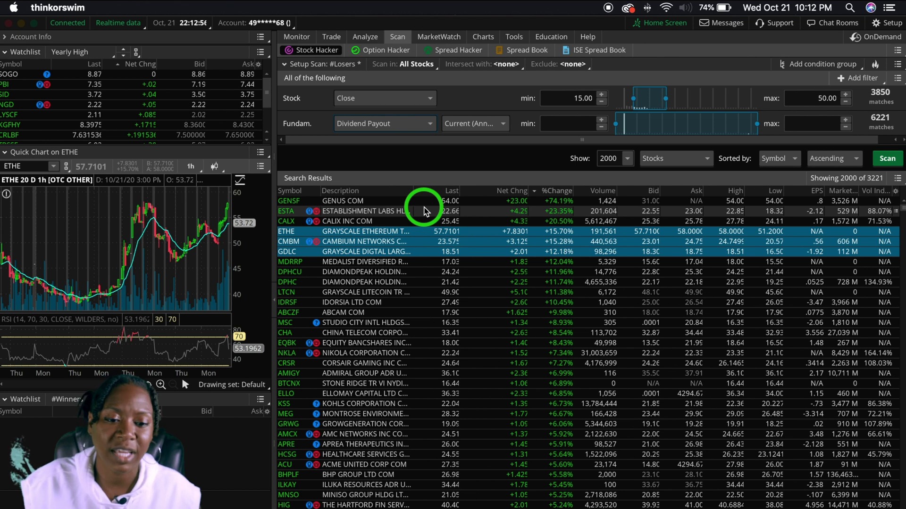
- Limit the current Dividend Payout to a minimum of 5 and a maximum of 10, and run the scan
{"action": "left_click", "coordinate": [577, 125]}
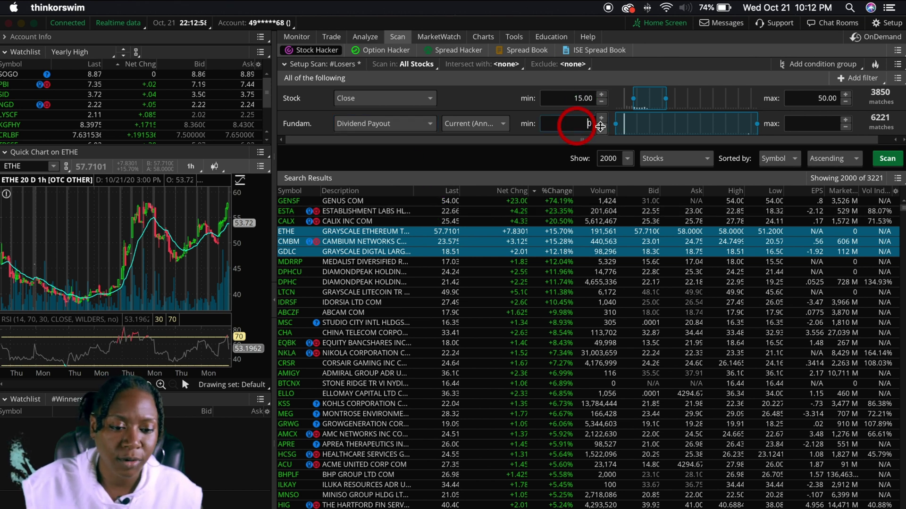
{"action": "left_click", "coordinate": [491, 124]}
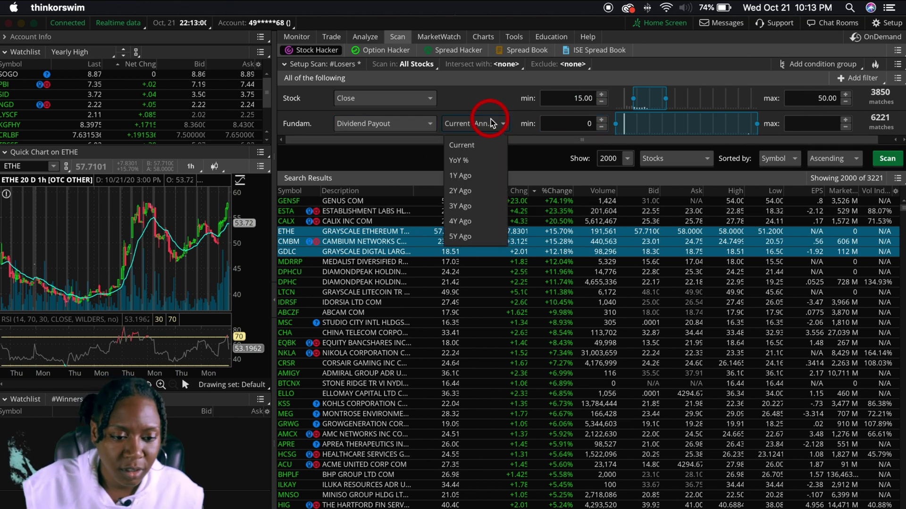
{"action": "left_click", "coordinate": [498, 148]}
{"action": "left_click", "coordinate": [567, 123]}
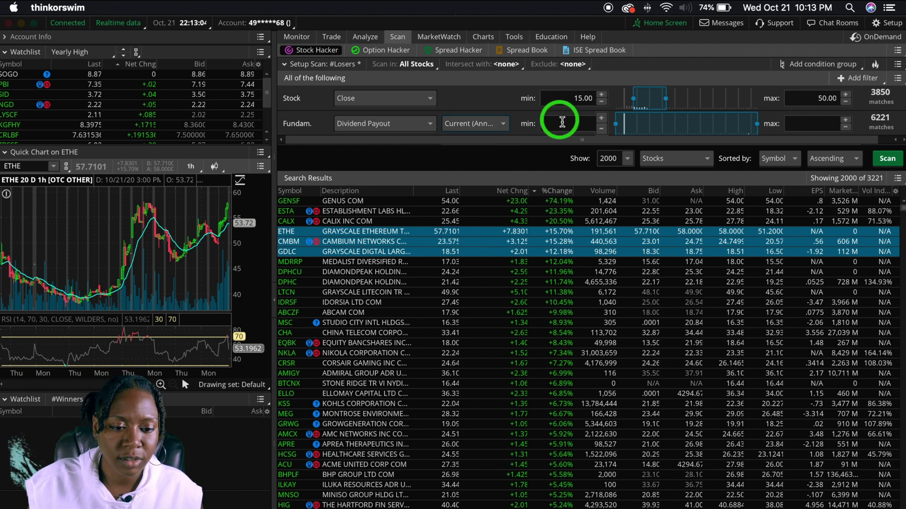
{"action": "left_click", "coordinate": [556, 118]}
{"action": "key", "text": "BackSpace"}
{"action": "type", "text": "5"}
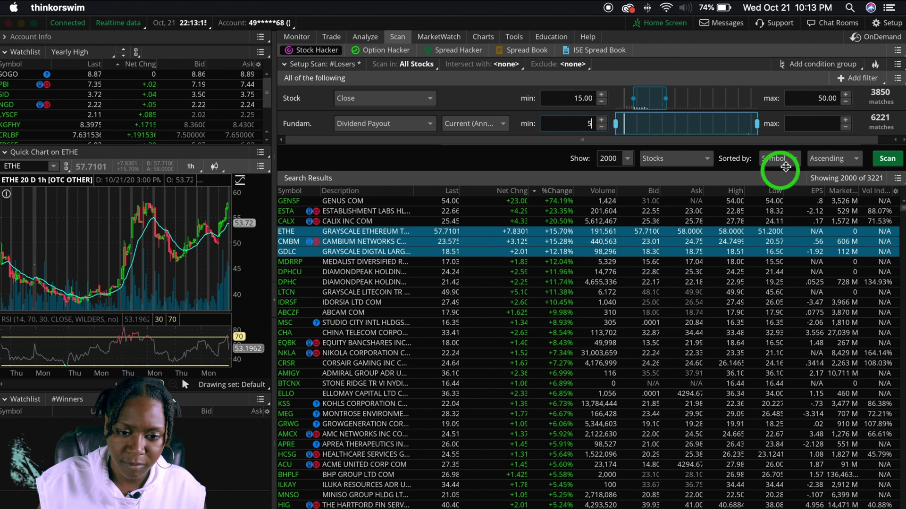
{"action": "left_click", "coordinate": [812, 124]}
{"action": "type", "text": "10"}
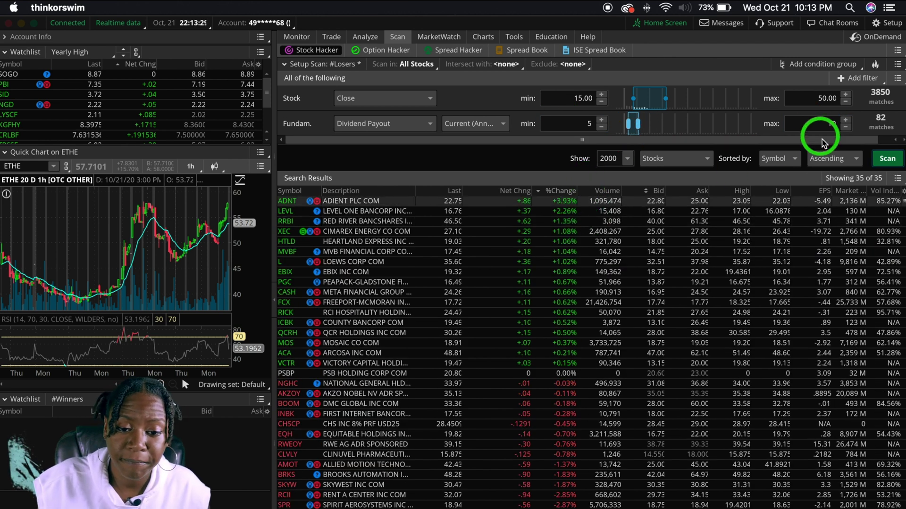
{"action": "left_click", "coordinate": [787, 143]}
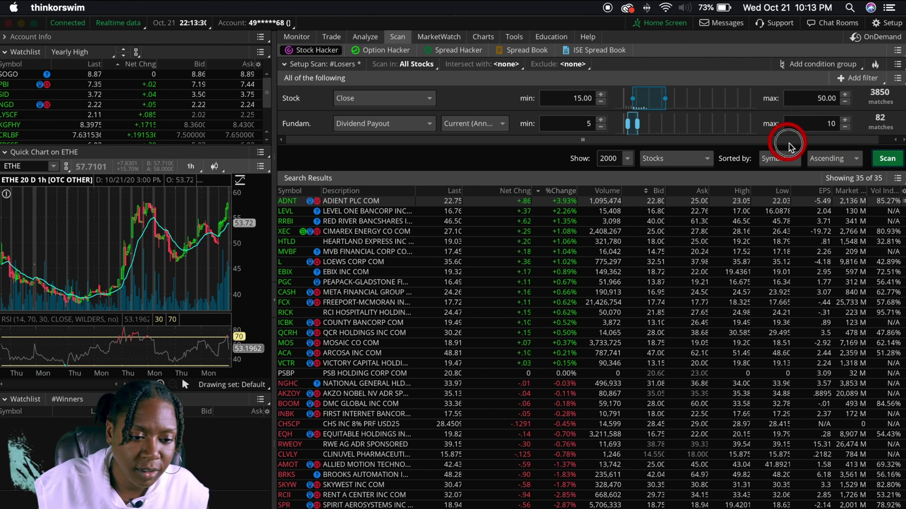
- Switch the Fundamental filter to Dividend Yield and look through the other fundamental criteria
{"action": "left_click", "coordinate": [390, 124]}
{"action": "scroll", "coordinate": [410, 177], "scroll_direction": "down", "scroll_amount": 2}
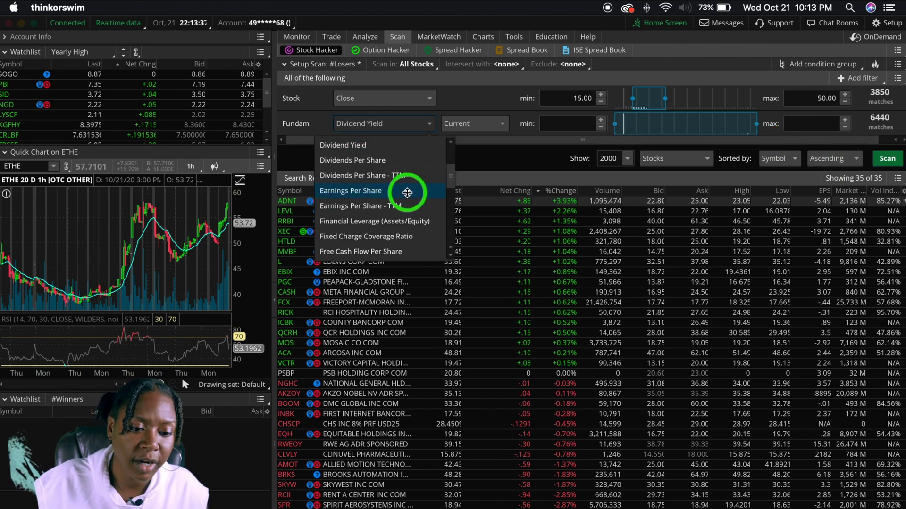
{"action": "scroll", "coordinate": [417, 189], "scroll_direction": "down", "scroll_amount": 3}
{"action": "scroll", "coordinate": [428, 187], "scroll_direction": "up", "scroll_amount": 1}
{"action": "scroll", "coordinate": [428, 187], "scroll_direction": "down", "scroll_amount": 2}
{"action": "scroll", "coordinate": [428, 187], "scroll_direction": "down", "scroll_amount": 10}
{"action": "scroll", "coordinate": [428, 188], "scroll_direction": "up", "scroll_amount": 6}
{"action": "scroll", "coordinate": [428, 188], "scroll_direction": "down", "scroll_amount": 6}
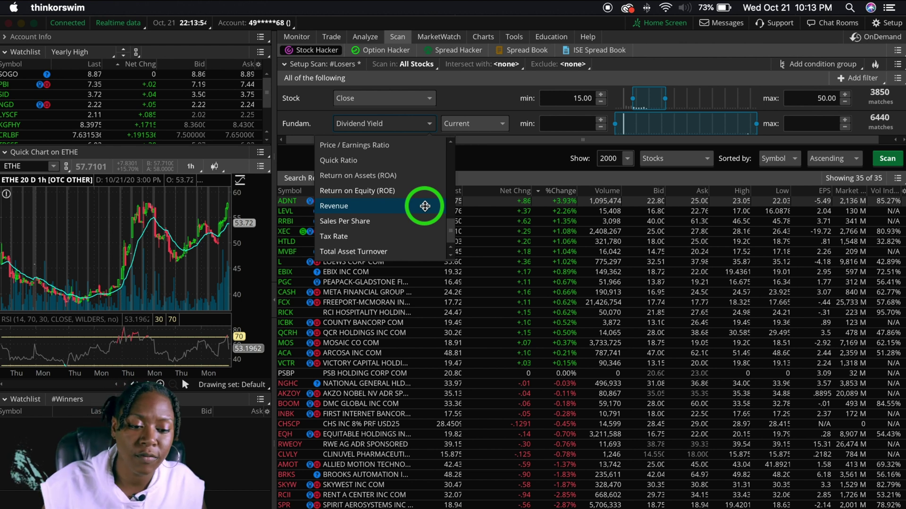
{"action": "left_click", "coordinate": [513, 154]}
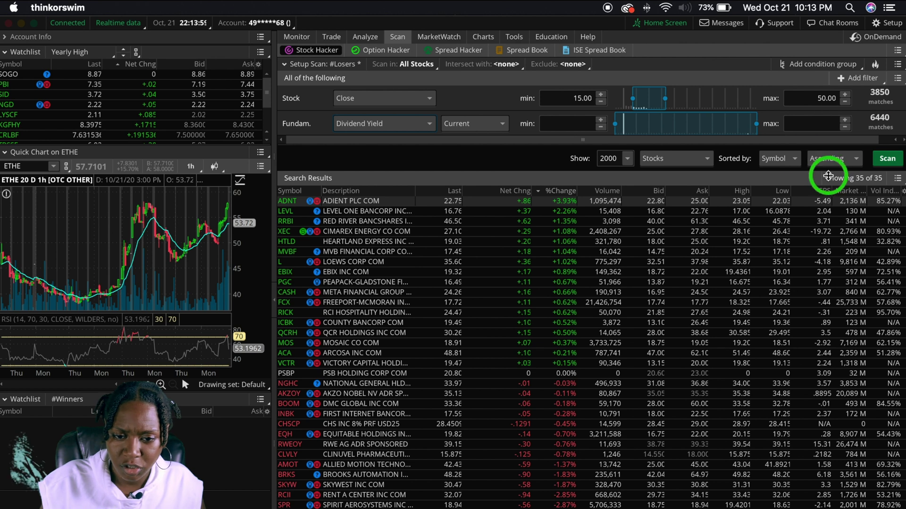
- Remove the Fundamental filter from the scan and add a Study filter in its place
{"action": "left_click", "coordinate": [824, 142]}
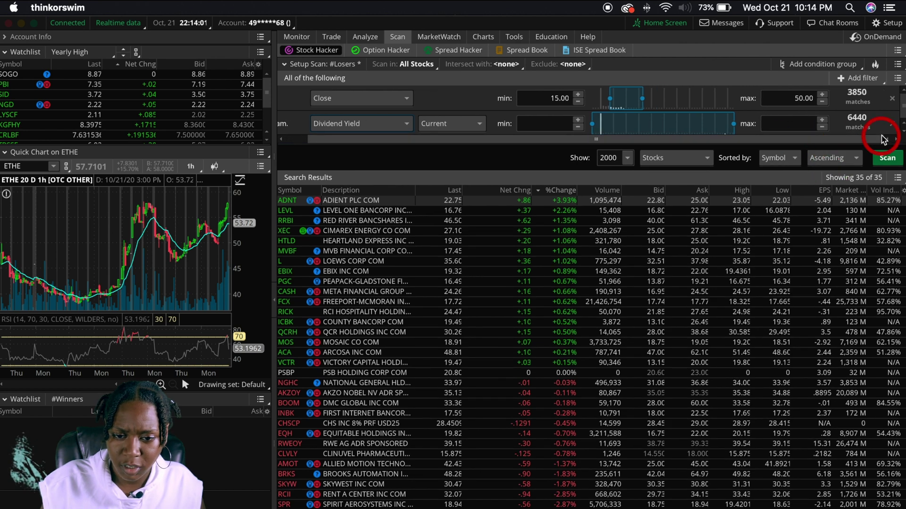
{"action": "left_click", "coordinate": [873, 136]}
{"action": "left_click", "coordinate": [873, 79]}
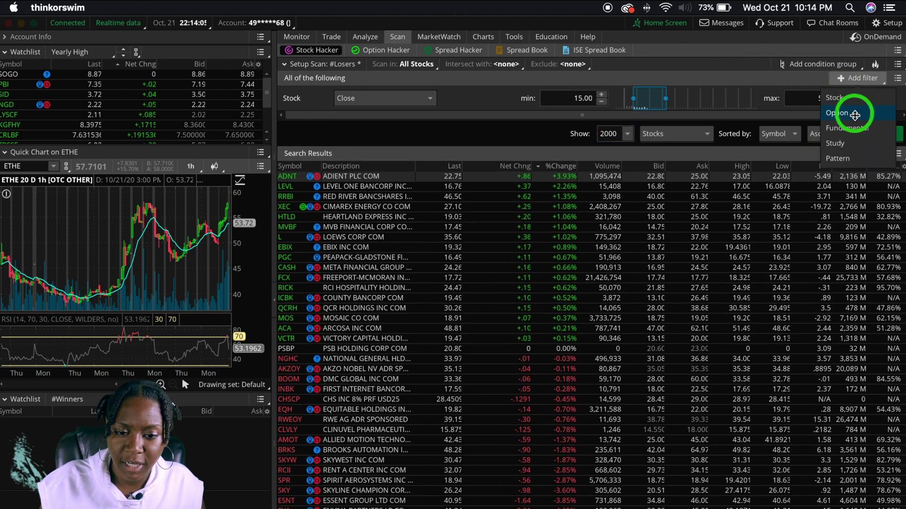
{"action": "left_click", "coordinate": [857, 146]}
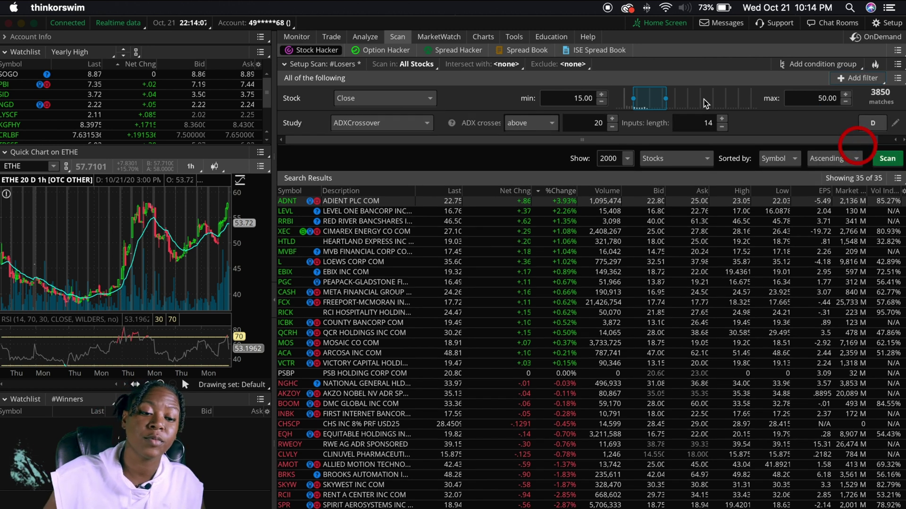
- Open the Study filter's custom definition and start editing its ADXCrossover condition
{"action": "left_click", "coordinate": [388, 124]}
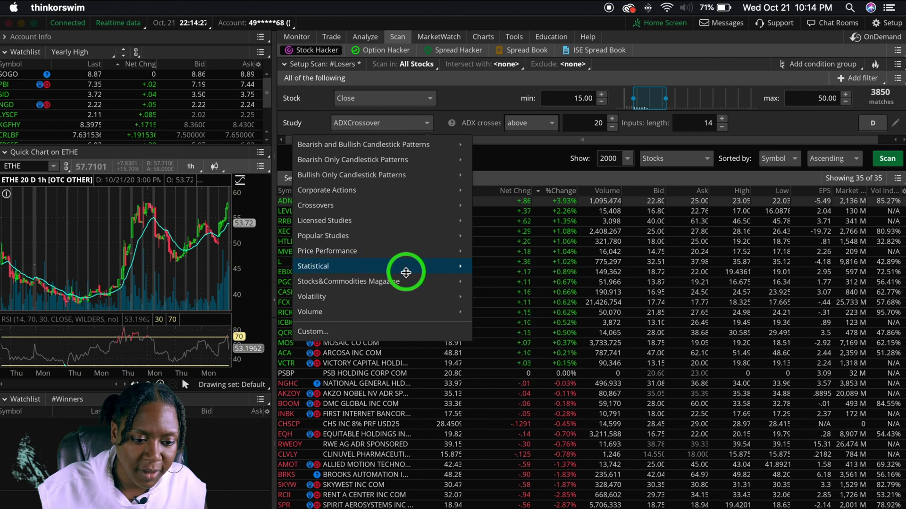
{"action": "left_click", "coordinate": [388, 329]}
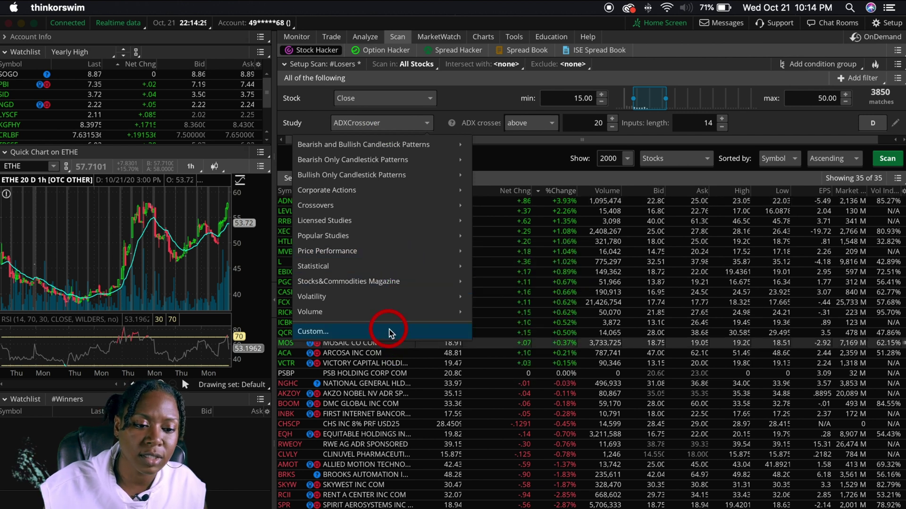
{"action": "left_click", "coordinate": [782, 119]}
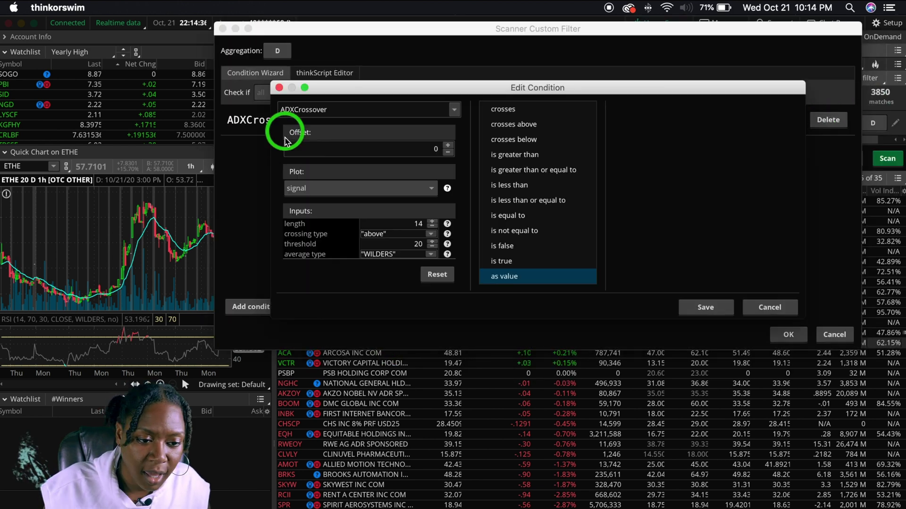
- Replace ADXCrossover with the RSI study as the basis of the condition
{"action": "left_click", "coordinate": [454, 110]}
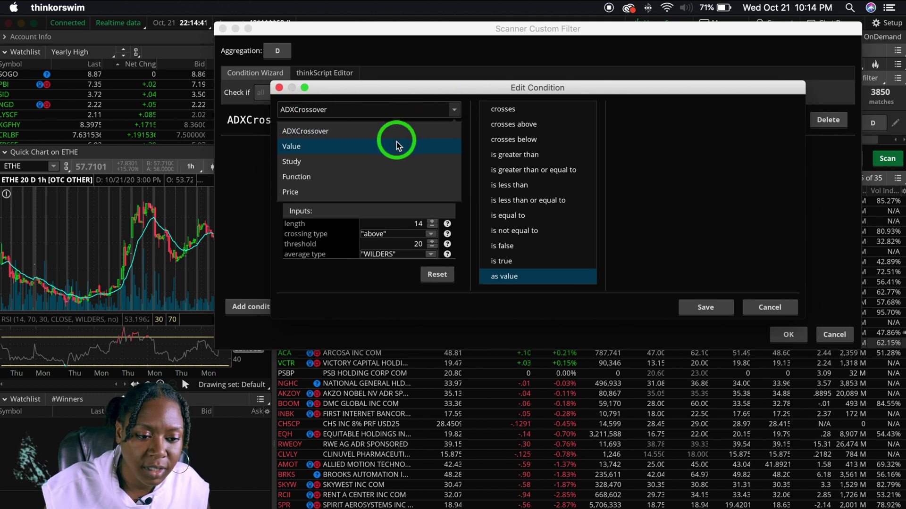
{"action": "left_click", "coordinate": [371, 163]}
{"action": "left_click", "coordinate": [351, 109]}
{"action": "type", "text": "RSI"}
{"action": "left_click", "coordinate": [348, 127]}
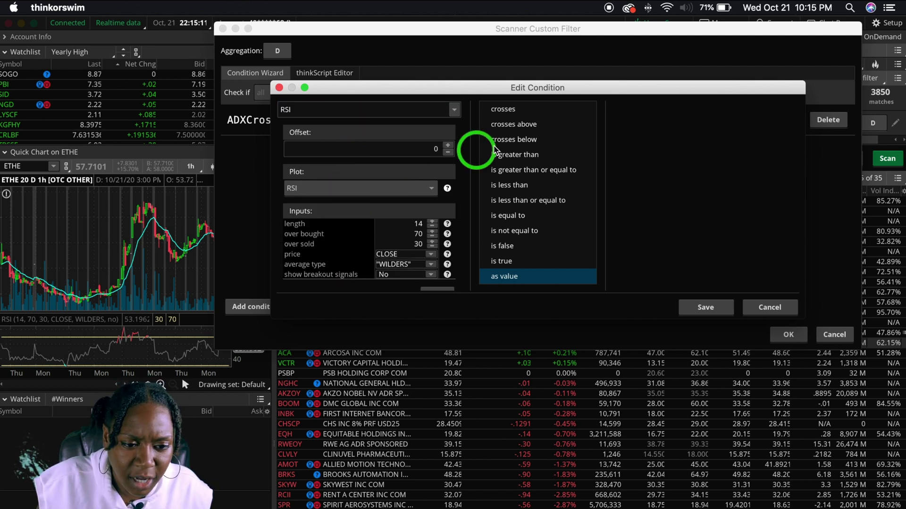
- Set the RSI condition to cross below a value of 30 and apply it to the Study filter
{"action": "left_click", "coordinate": [533, 139]}
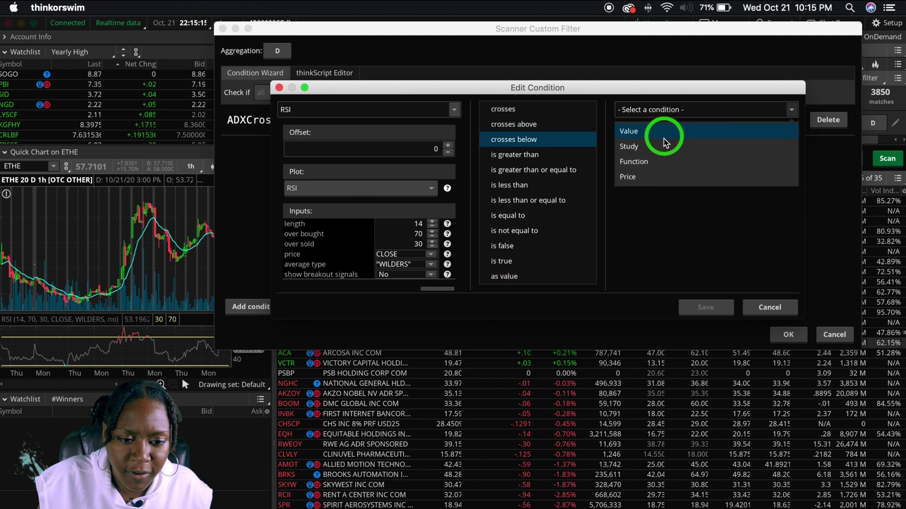
{"action": "left_click", "coordinate": [662, 132]}
{"action": "double_click", "coordinate": [765, 134]}
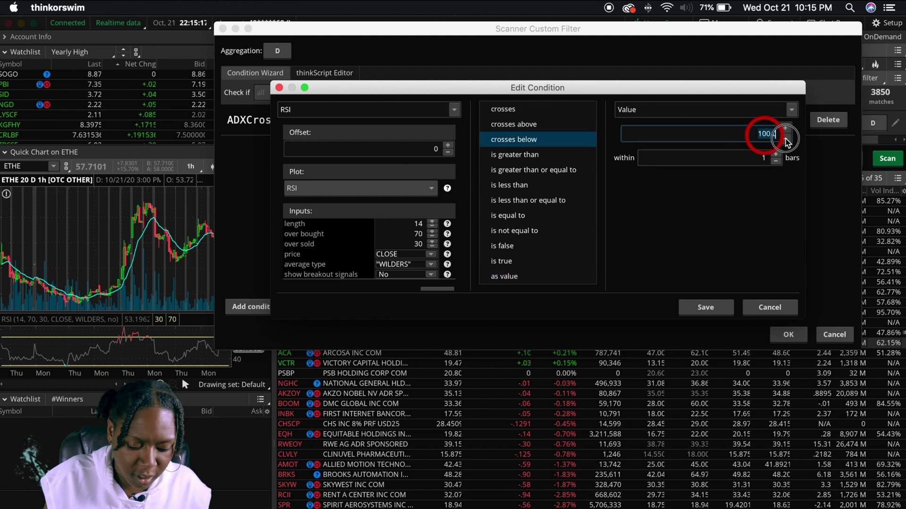
{"action": "type", "text": "30"}
{"action": "left_click", "coordinate": [722, 307]}
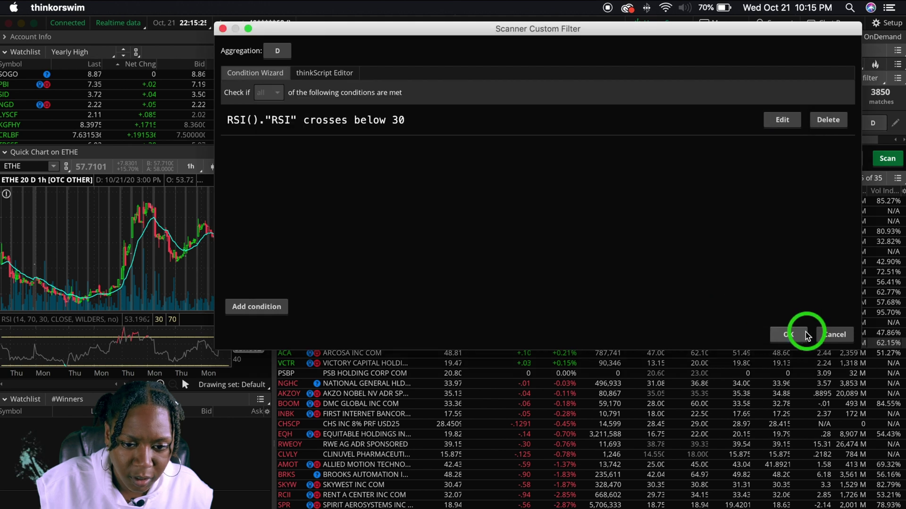
{"action": "left_click", "coordinate": [800, 333]}
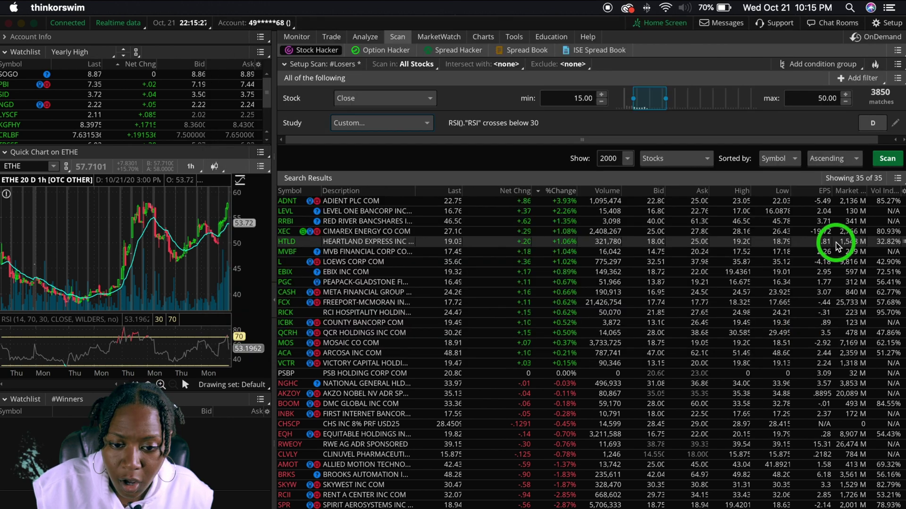
- Change the RSI Study filter's aggregation to Week and run the scan
{"action": "left_click", "coordinate": [872, 123]}
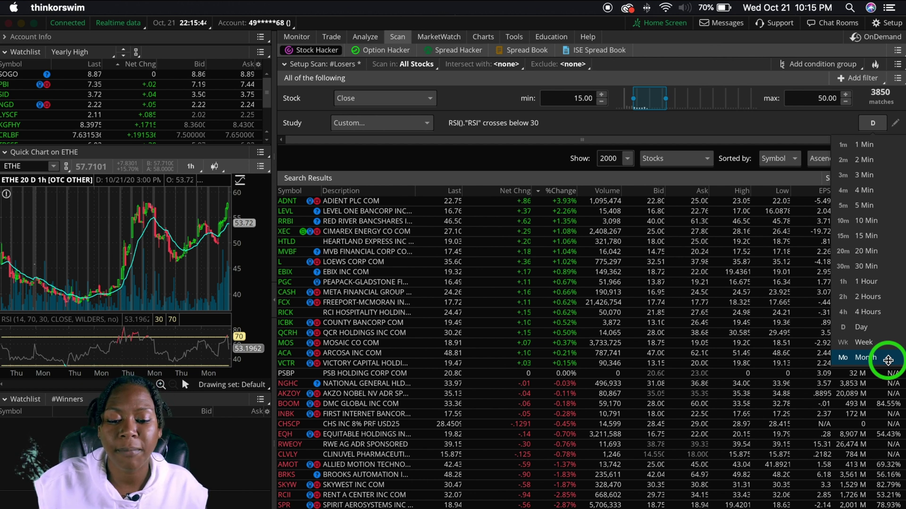
{"action": "left_click", "coordinate": [888, 343]}
{"action": "left_click", "coordinate": [885, 158]}
{"action": "left_click", "coordinate": [631, 80]}
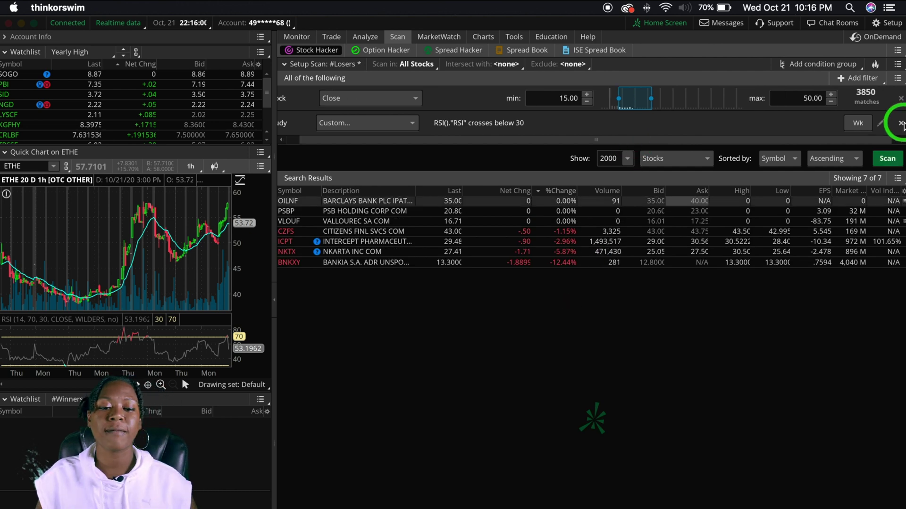
- Apply a custom Study filter on daily aggregation with the condition MovAvgExponential "AvgExp" crosses below low
{"action": "left_click_drag", "start_coordinate": [785, 139], "coordinate": [769, 139]}
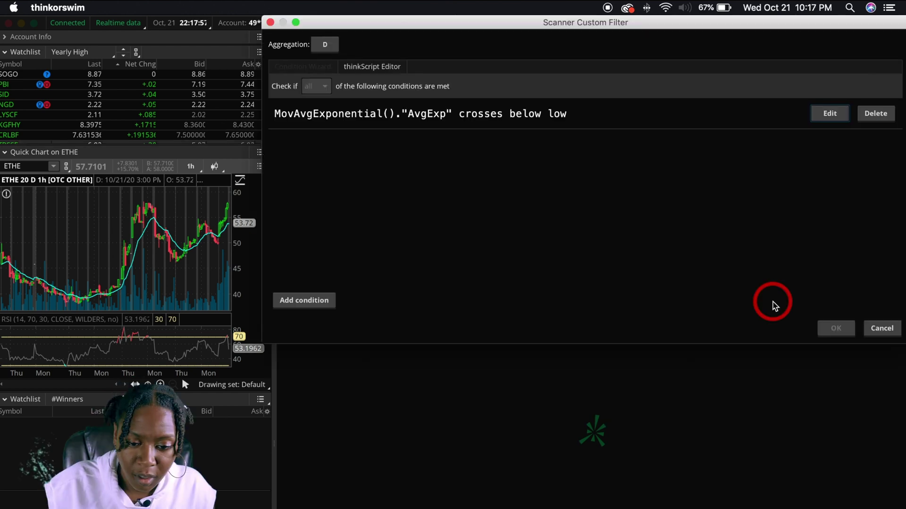
{"action": "left_click", "coordinate": [842, 327]}
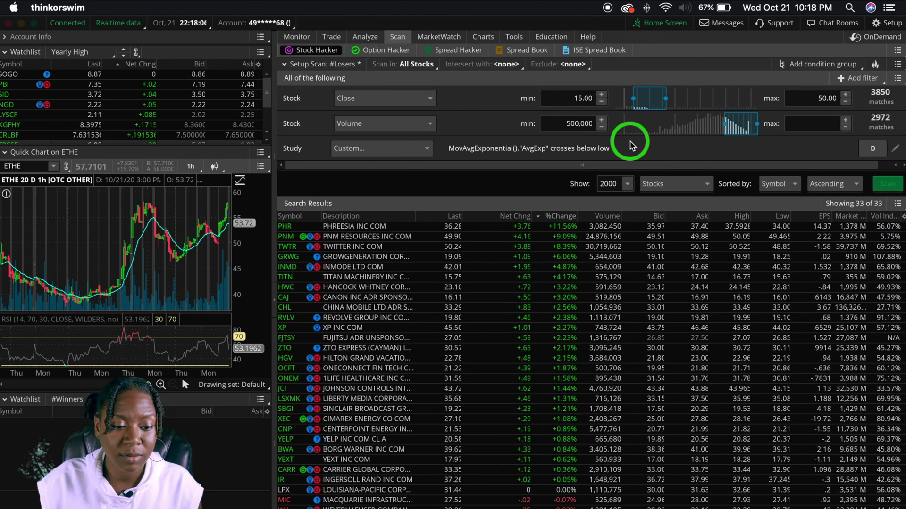
- Show CAJ from the scan results in the Quick Chart and set its timeframe to 1 day, 1 minute
{"action": "left_click", "coordinate": [354, 257]}
{"action": "left_click_drag", "start_coordinate": [354, 257], "coordinate": [354, 277]}
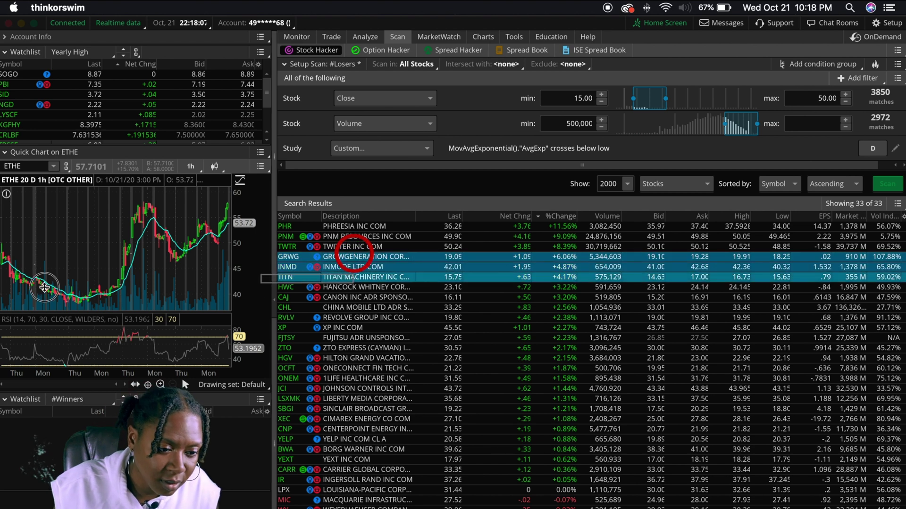
{"action": "left_click", "coordinate": [302, 298]}
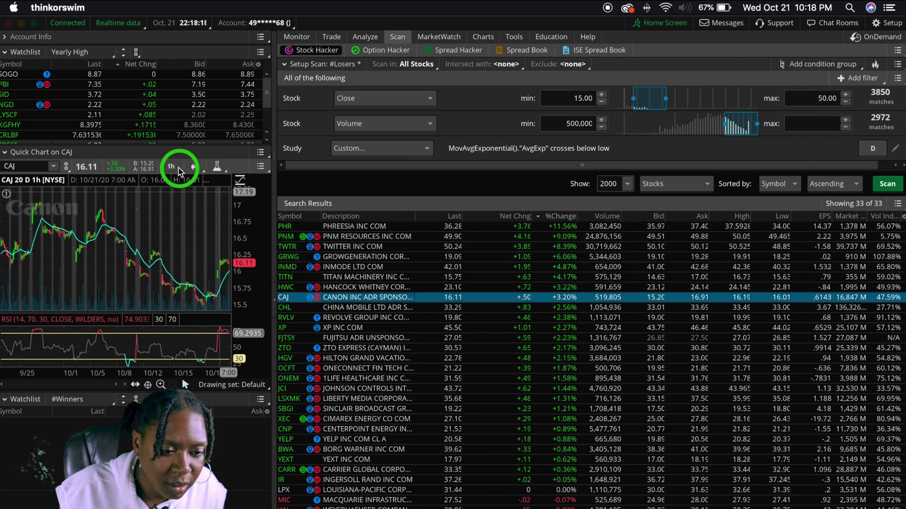
{"action": "left_click", "coordinate": [148, 216]}
- Examine GRWG, ONEM, XEC and TWTR from the scan results in the Quick Chart against their moving average
{"action": "left_click", "coordinate": [330, 256]}
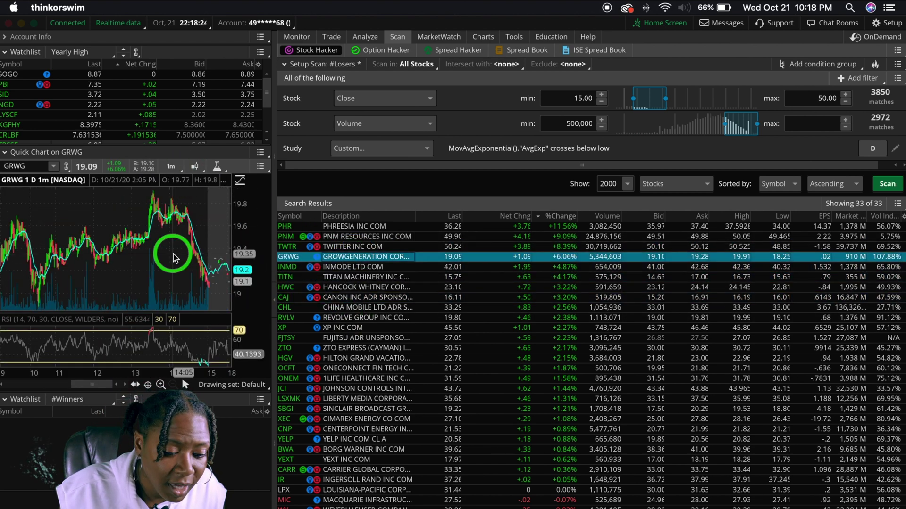
{"action": "left_click", "coordinate": [340, 379]}
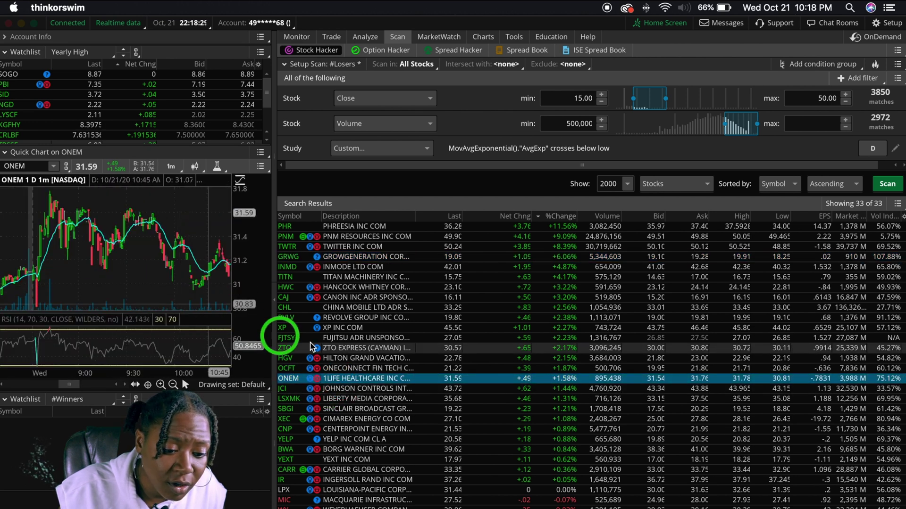
{"action": "left_click", "coordinate": [333, 419]}
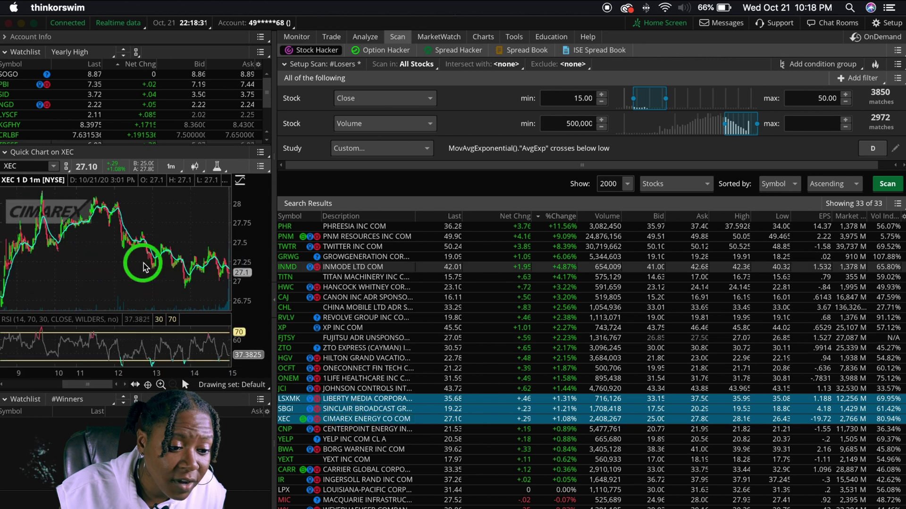
{"action": "left_click_drag", "start_coordinate": [125, 260], "coordinate": [50, 264]}
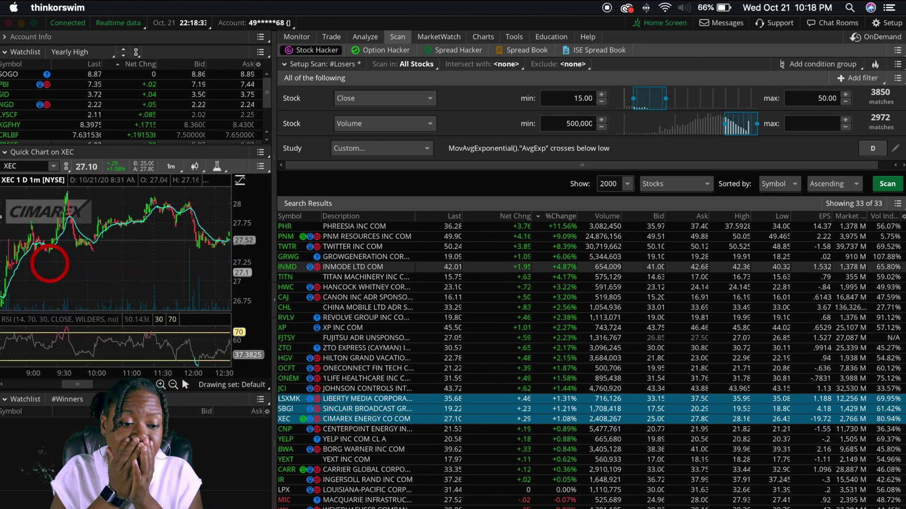
{"action": "left_click", "coordinate": [323, 247]}
{"action": "left_click_drag", "start_coordinate": [20, 293], "coordinate": [37, 293]}
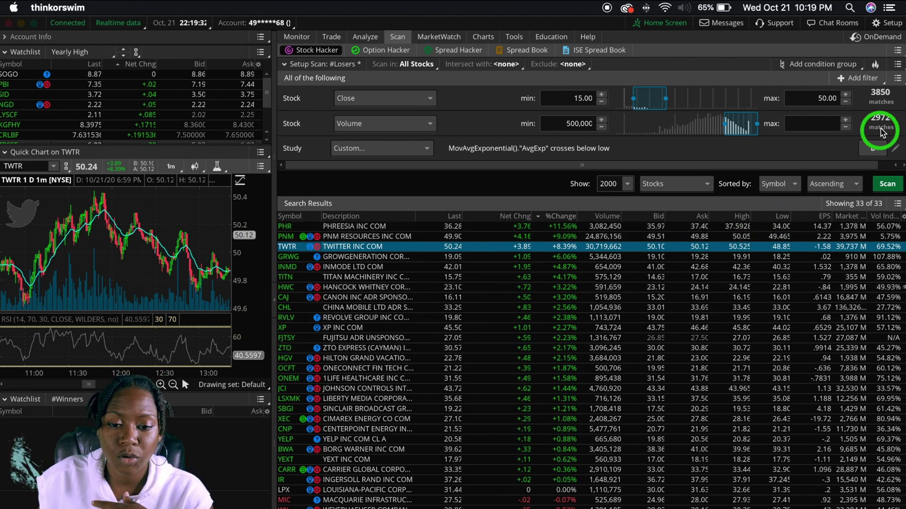
- Save the current scan query as EMA Sweet
{"action": "left_click", "coordinate": [898, 63]}
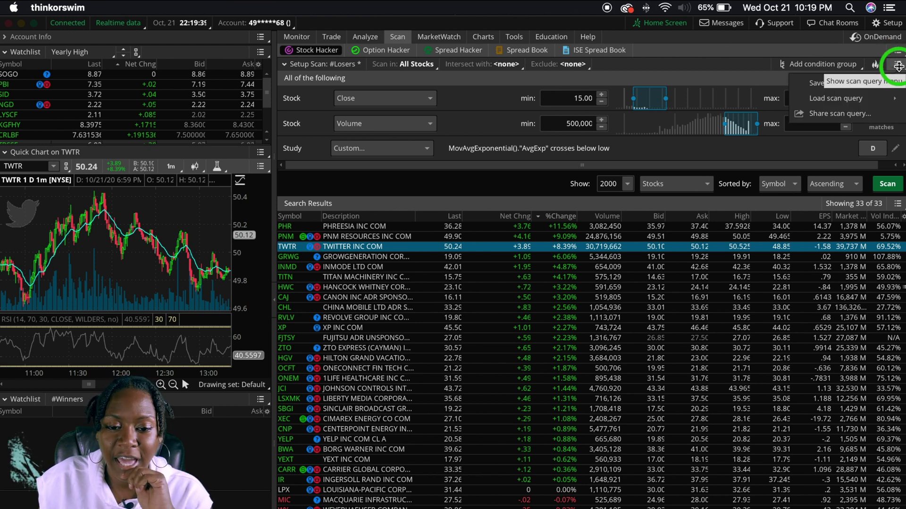
{"action": "mouse_move", "coordinate": [873, 99]}
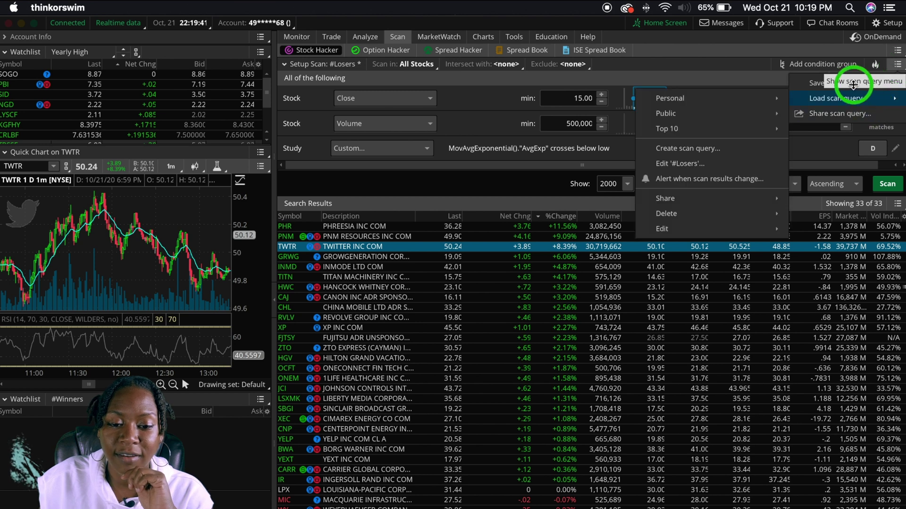
{"action": "left_click", "coordinate": [808, 87]}
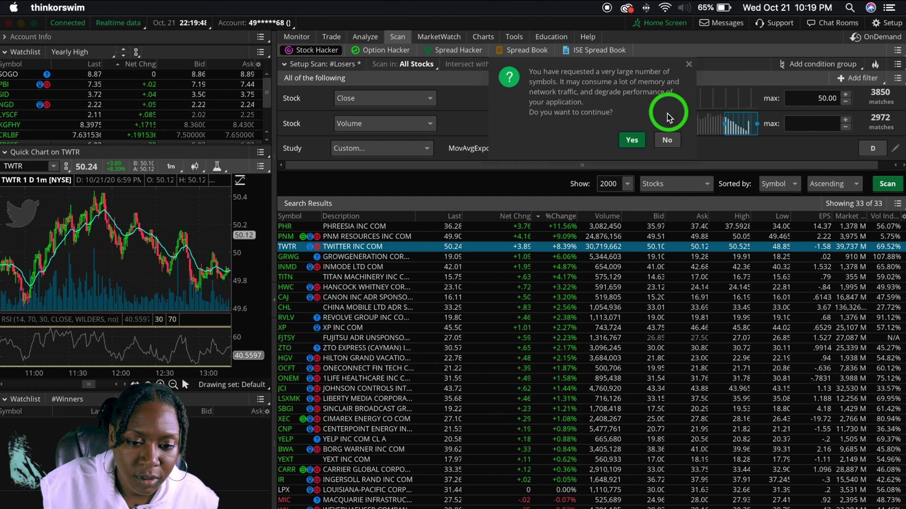
{"action": "left_click", "coordinate": [637, 138]}
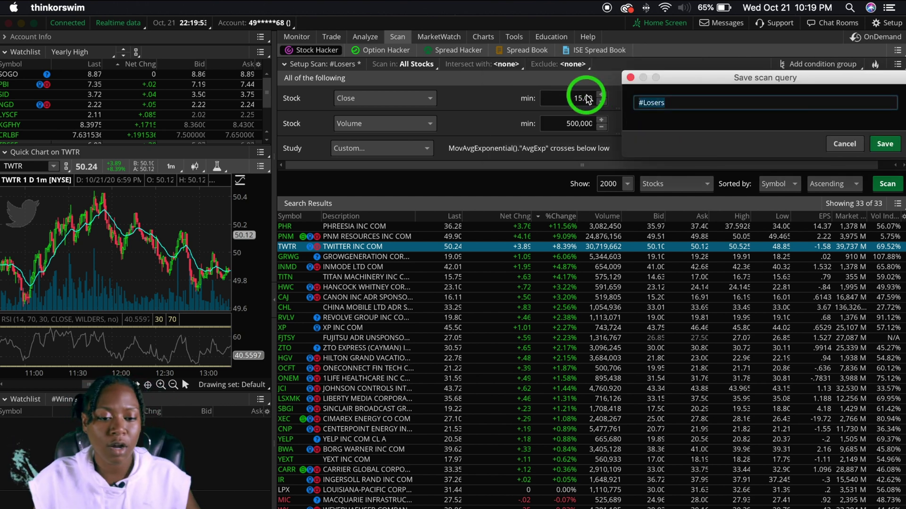
{"action": "type", "text": "EMA Sweet"}
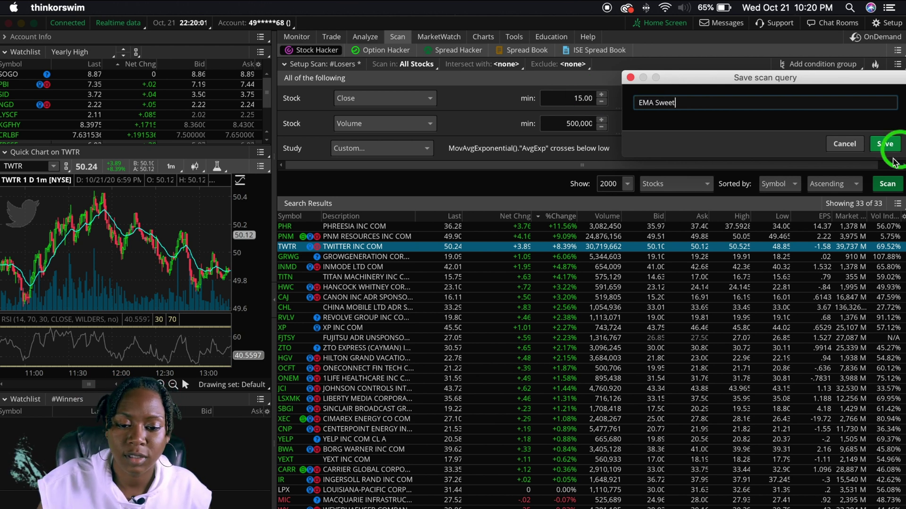
{"action": "left_click", "coordinate": [884, 144]}
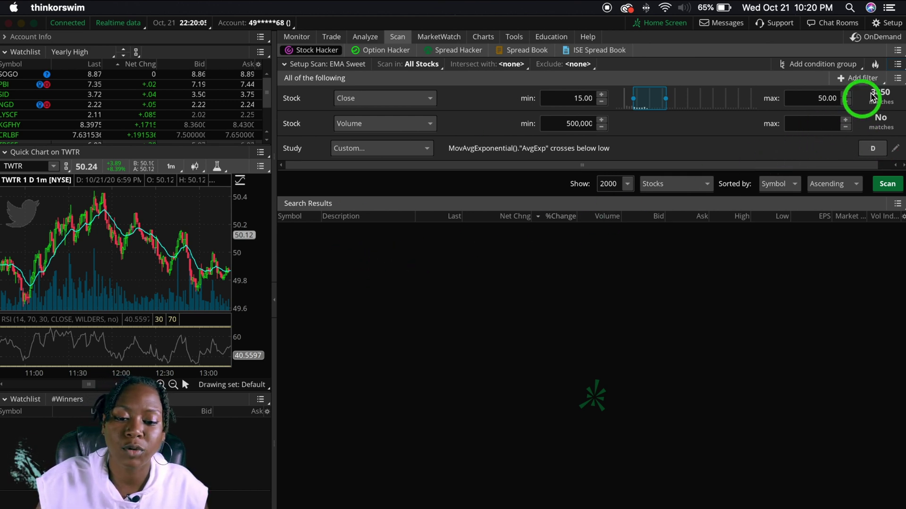
- Load the EMA Sweet query from the personal saved scan queries
{"action": "left_click", "coordinate": [897, 64]}
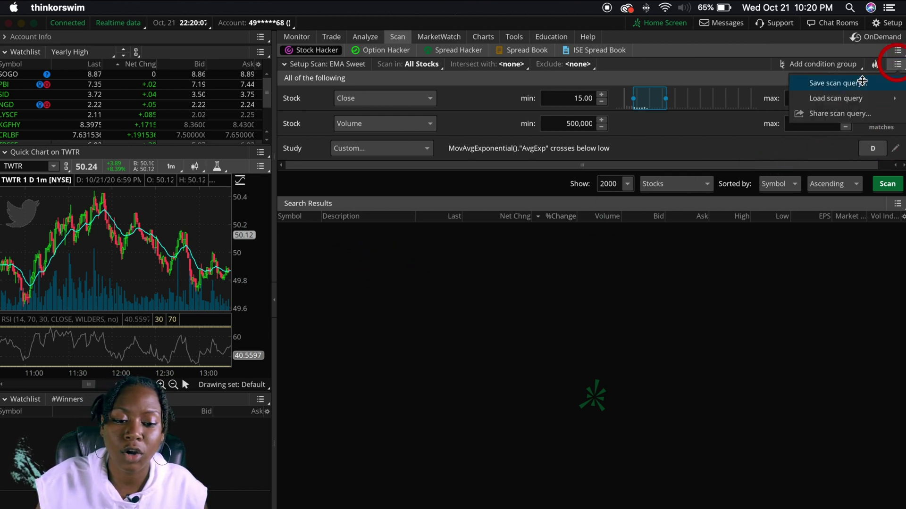
{"action": "mouse_move", "coordinate": [815, 98]}
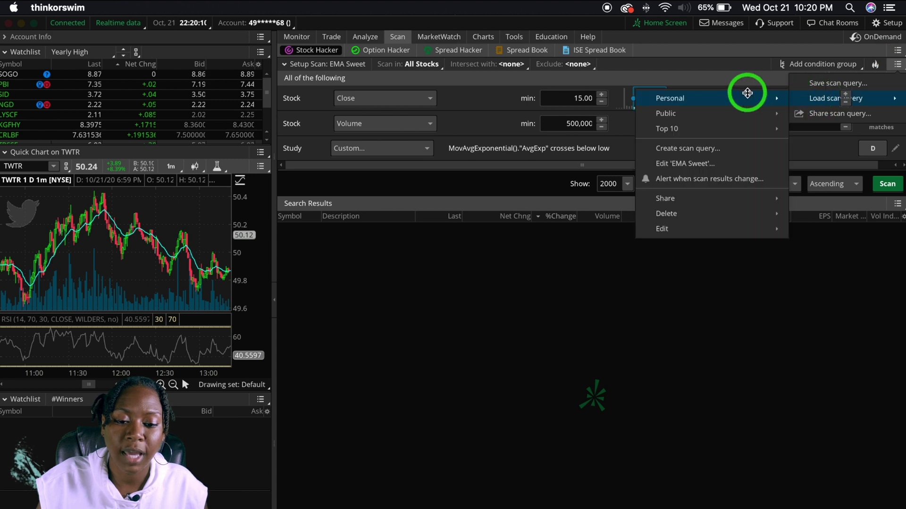
{"action": "mouse_move", "coordinate": [744, 97]}
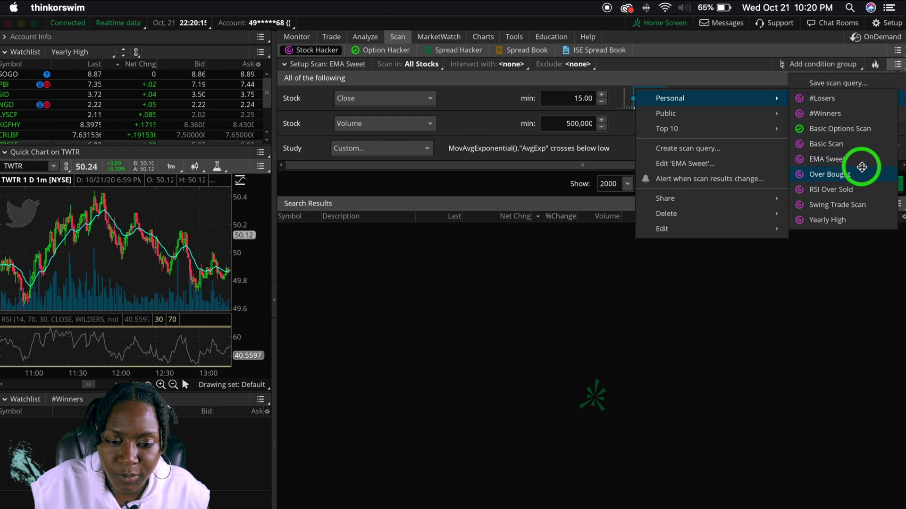
{"action": "left_click", "coordinate": [812, 159]}
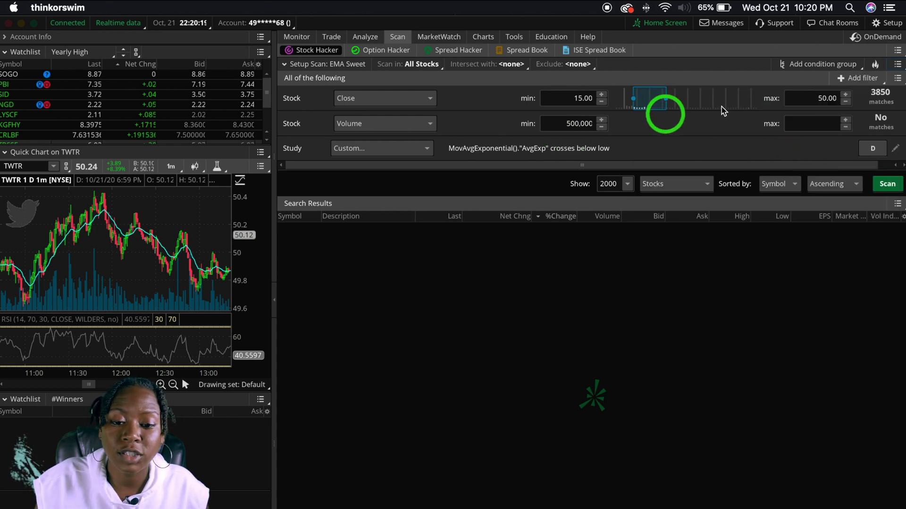
- Look through the public scan queries and the alert options for changes in the EMA Sweet results, without creating an alert
{"action": "left_click", "coordinate": [893, 64]}
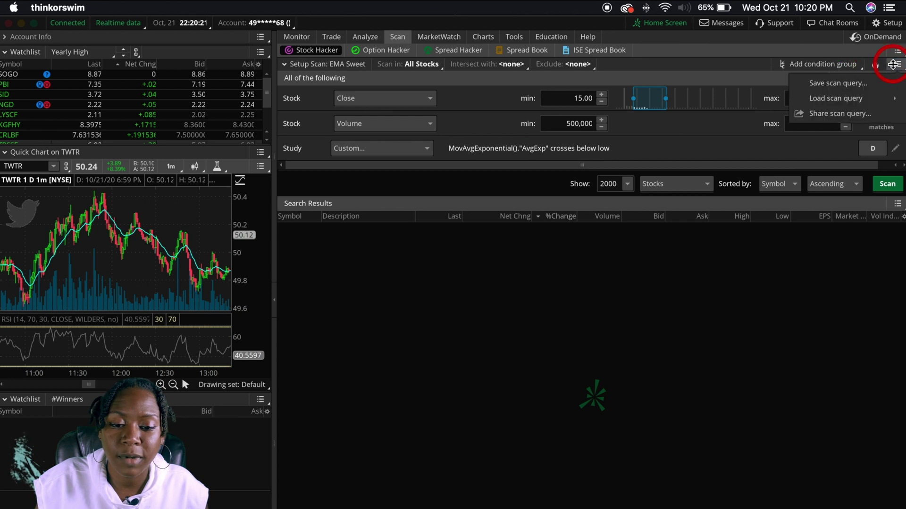
{"action": "mouse_move", "coordinate": [876, 97]}
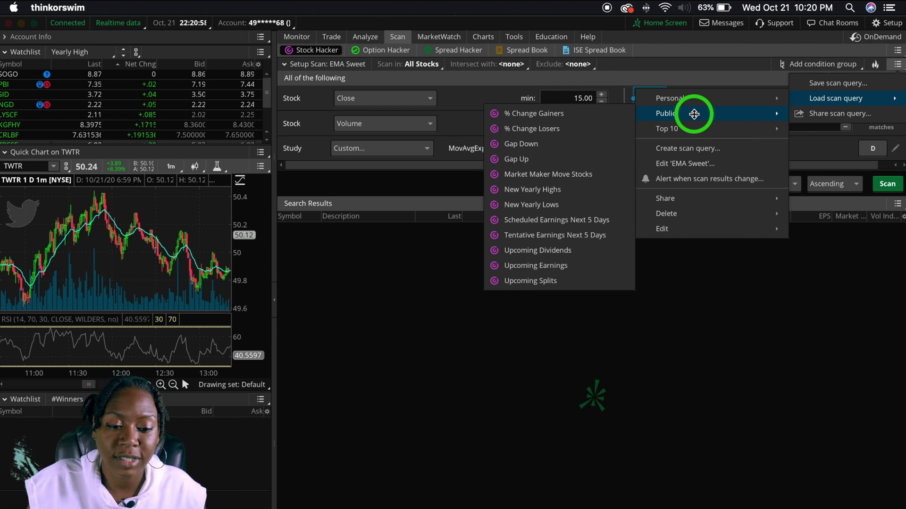
{"action": "left_click", "coordinate": [754, 180]}
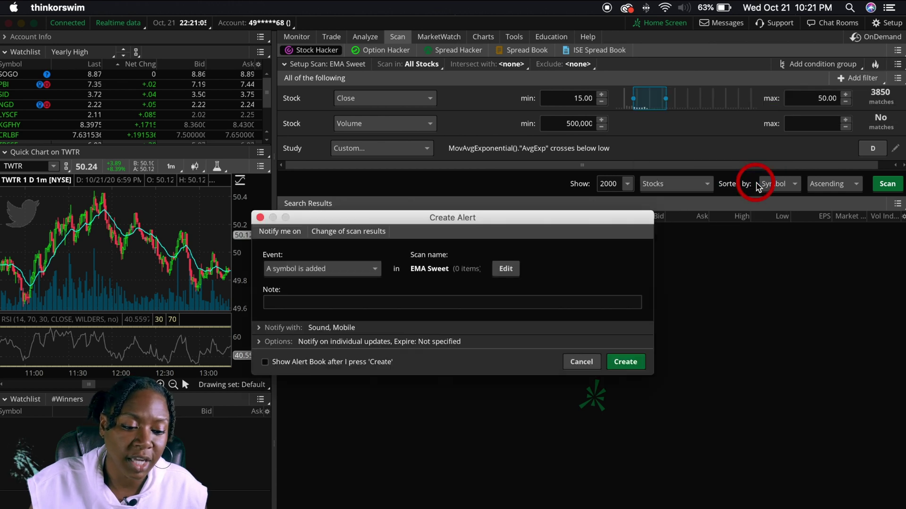
{"action": "left_click", "coordinate": [360, 272]}
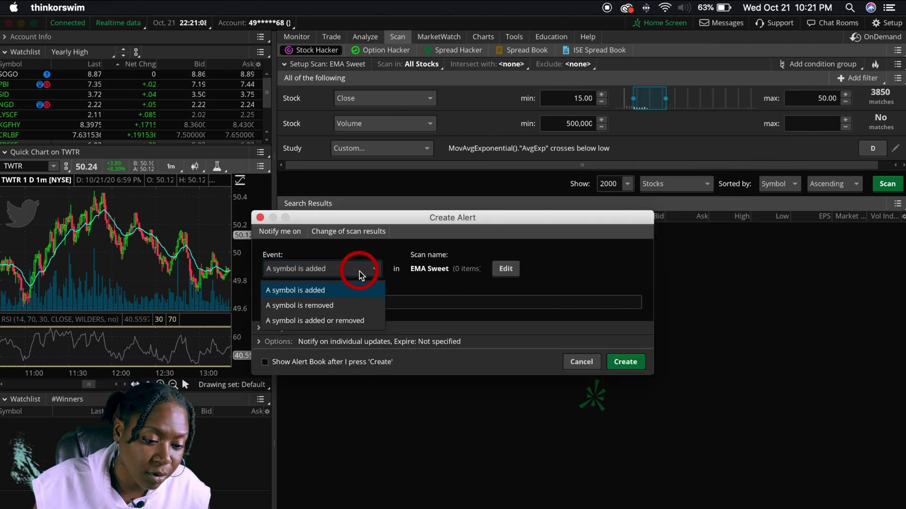
{"action": "left_click", "coordinate": [459, 298]}
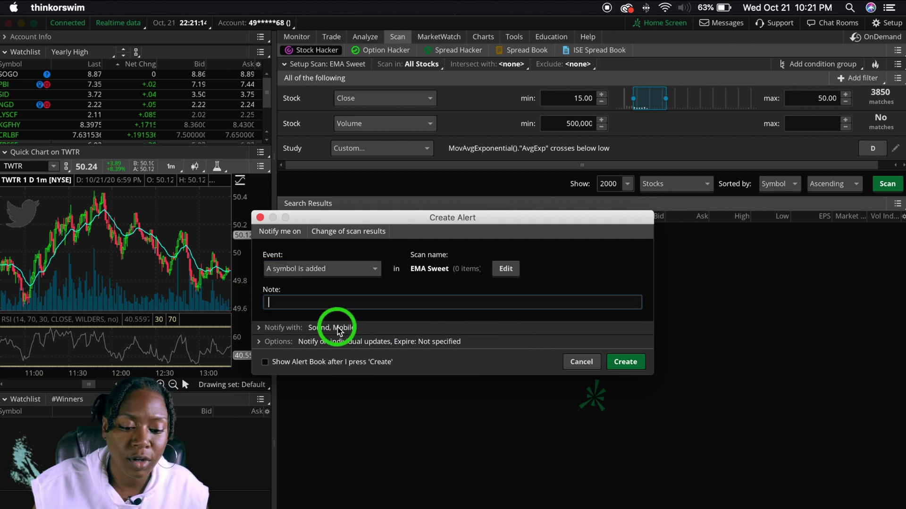
{"action": "left_click", "coordinate": [581, 362]}
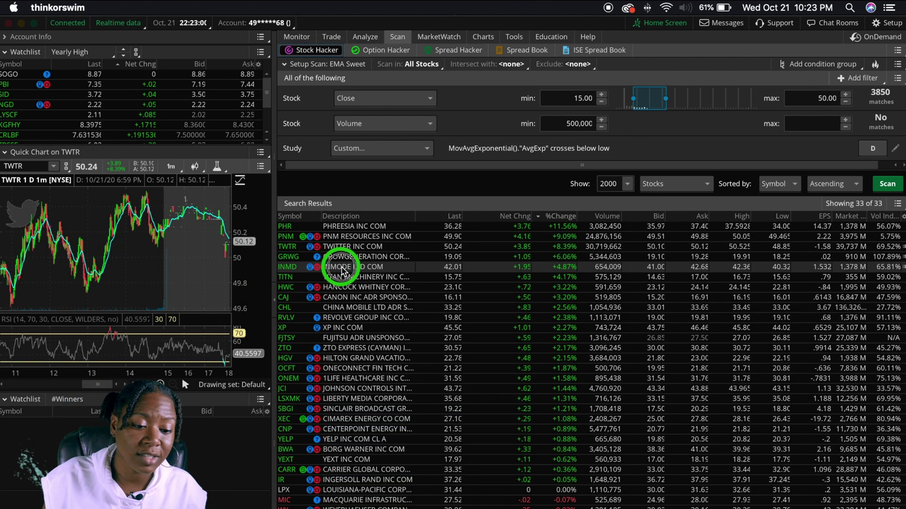
- Open the full TOS chart for INMD from the scan results
{"action": "left_click", "coordinate": [340, 267]}
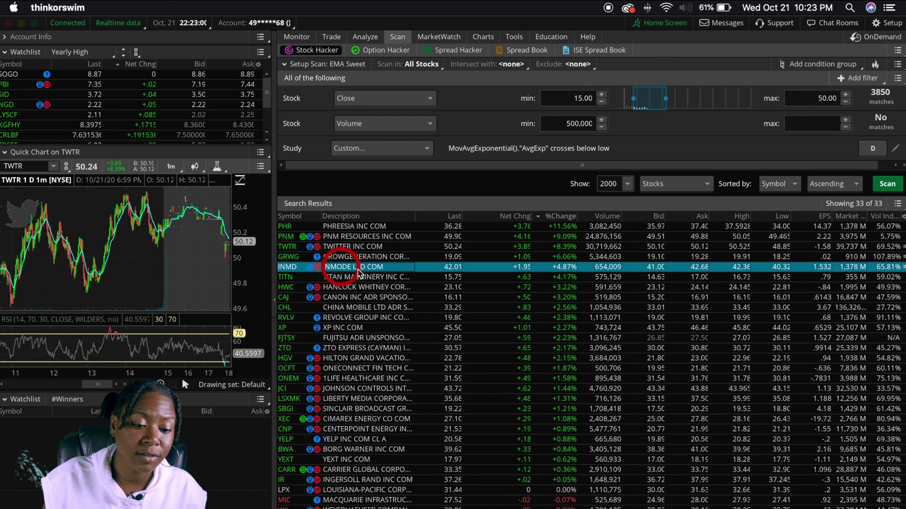
{"action": "right_click", "coordinate": [366, 267]}
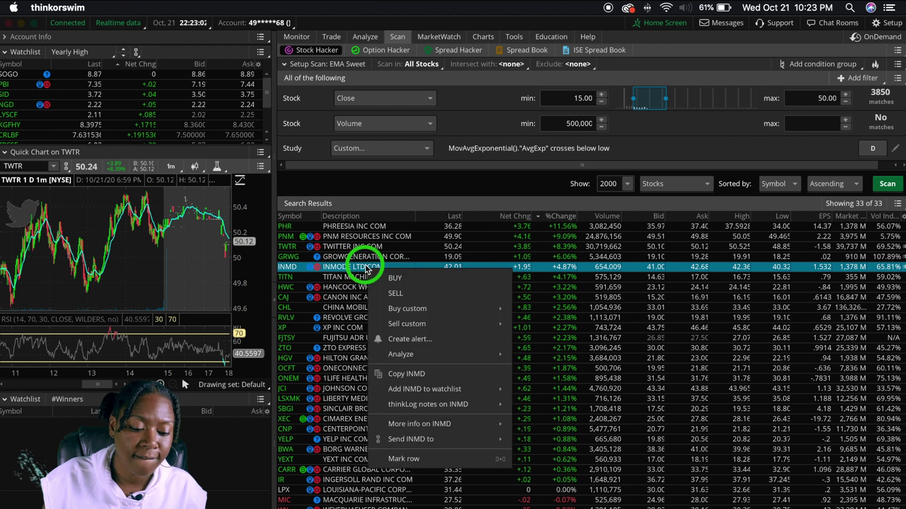
{"action": "mouse_move", "coordinate": [476, 423]}
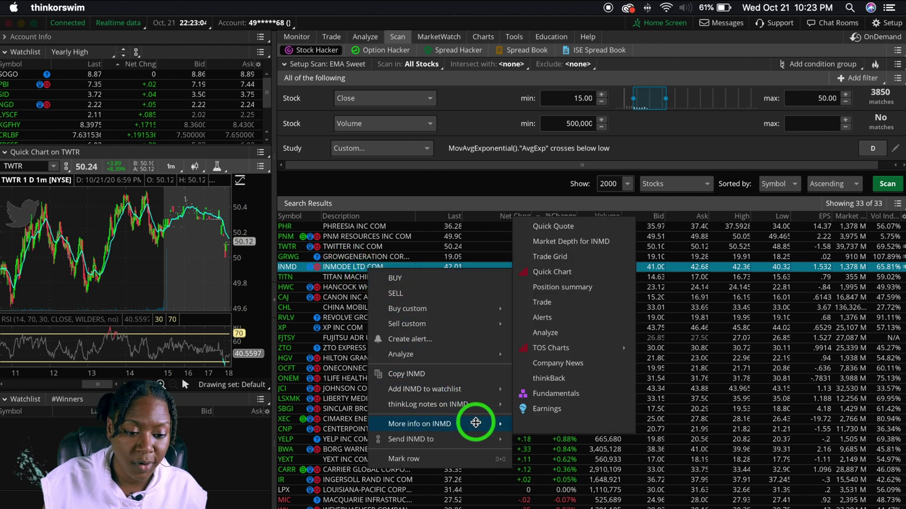
{"action": "left_click", "coordinate": [621, 349]}
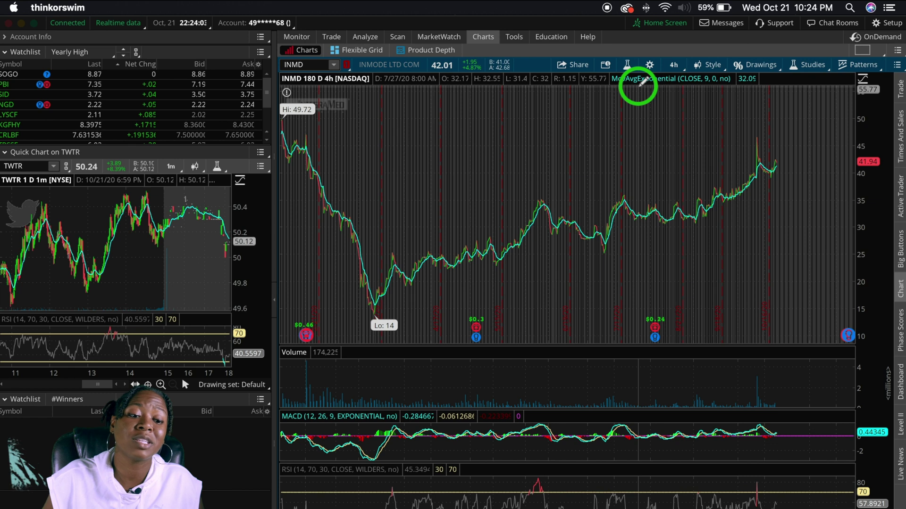
- Draw a rising trendline on the INMD price chart from the March low near 14 to just past the latest October prices
{"action": "right_click", "coordinate": [380, 315]}
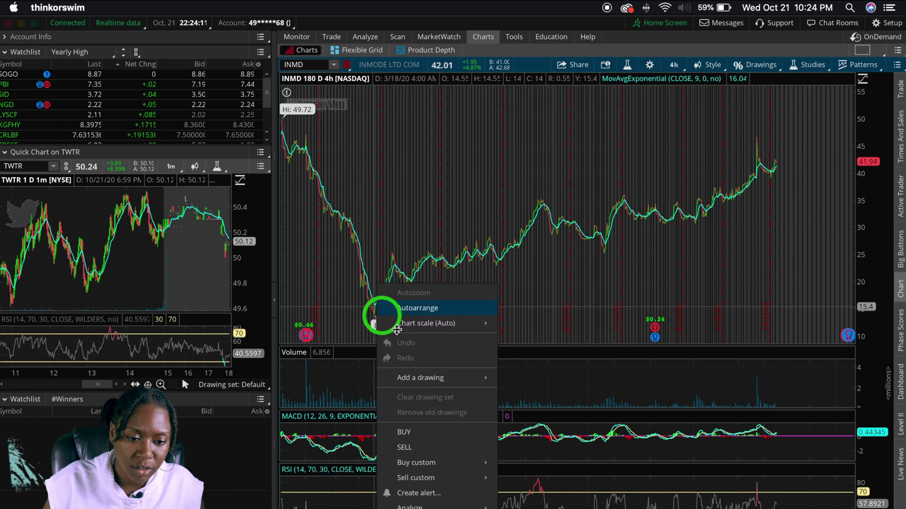
{"action": "mouse_move", "coordinate": [447, 378]}
{"action": "left_click", "coordinate": [528, 208]}
{"action": "left_click", "coordinate": [374, 305]}
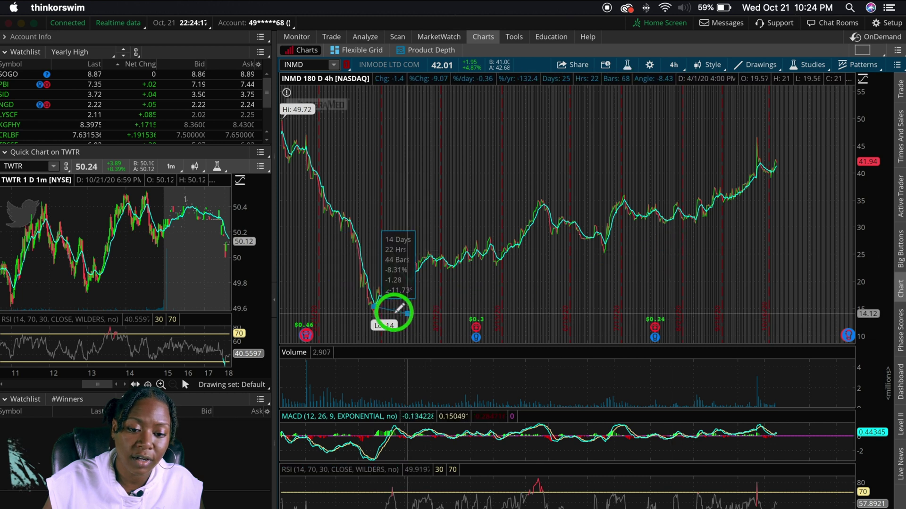
{"action": "left_click", "coordinate": [784, 174]}
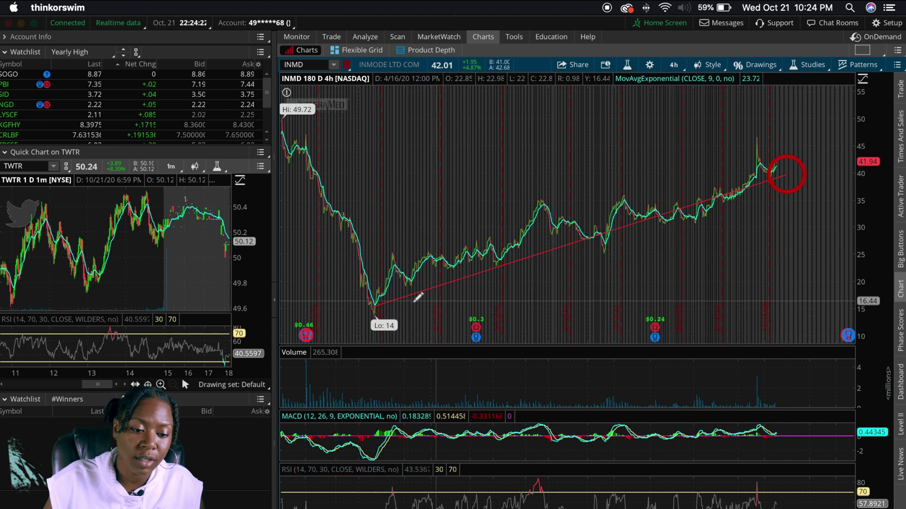
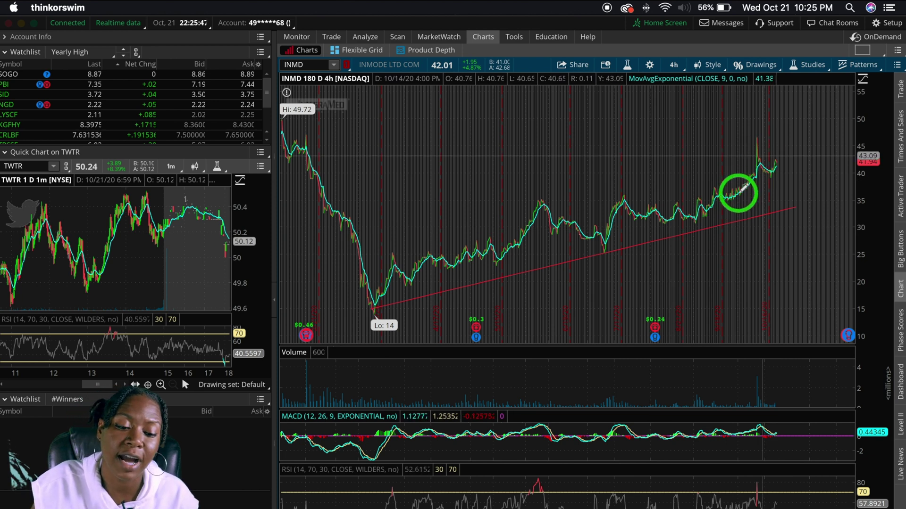
{"action": "left_click_drag", "start_coordinate": [398, 313], "coordinate": [376, 309]}
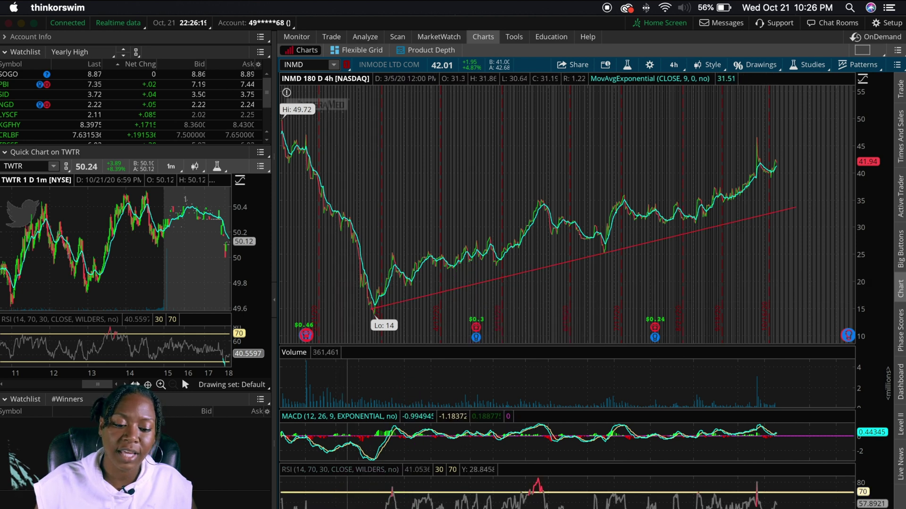
- Examine the INMD RSI peaks and dips against the 30 and 70 levels, and compare them with the price movement above the trendline
{"action": "mouse_move", "coordinate": [608, 496]}
{"action": "left_mouse_down"}
{"action": "mouse_move", "coordinate": [545, 481]}
{"action": "mouse_move", "coordinate": [530, 493]}
{"action": "mouse_move", "coordinate": [797, 500]}
{"action": "mouse_move", "coordinate": [759, 501]}
{"action": "left_mouse_up"}
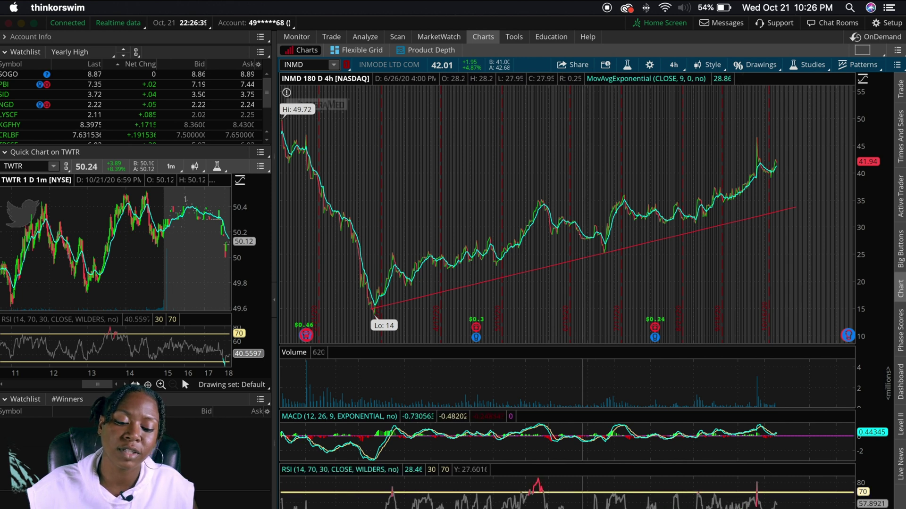
{"action": "left_click_drag", "start_coordinate": [608, 493], "coordinate": [599, 495]}
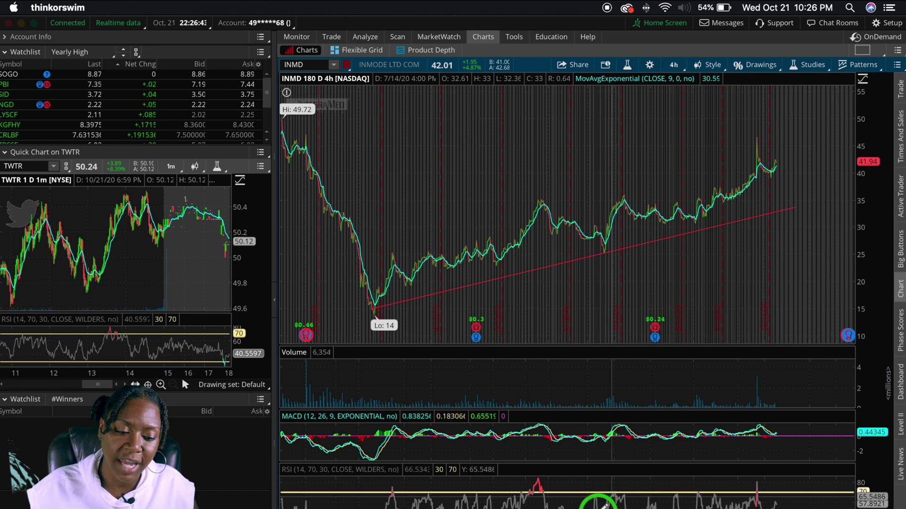
{"action": "left_click", "coordinate": [320, 507]}
{"action": "mouse_move", "coordinate": [319, 506]}
{"action": "left_mouse_down"}
{"action": "mouse_move", "coordinate": [404, 475]}
{"action": "mouse_move", "coordinate": [465, 496]}
{"action": "mouse_move", "coordinate": [533, 474]}
{"action": "mouse_move", "coordinate": [566, 507]}
{"action": "mouse_move", "coordinate": [600, 496]}
{"action": "mouse_move", "coordinate": [637, 508]}
{"action": "mouse_move", "coordinate": [738, 502]}
{"action": "mouse_move", "coordinate": [542, 503]}
{"action": "left_mouse_up"}
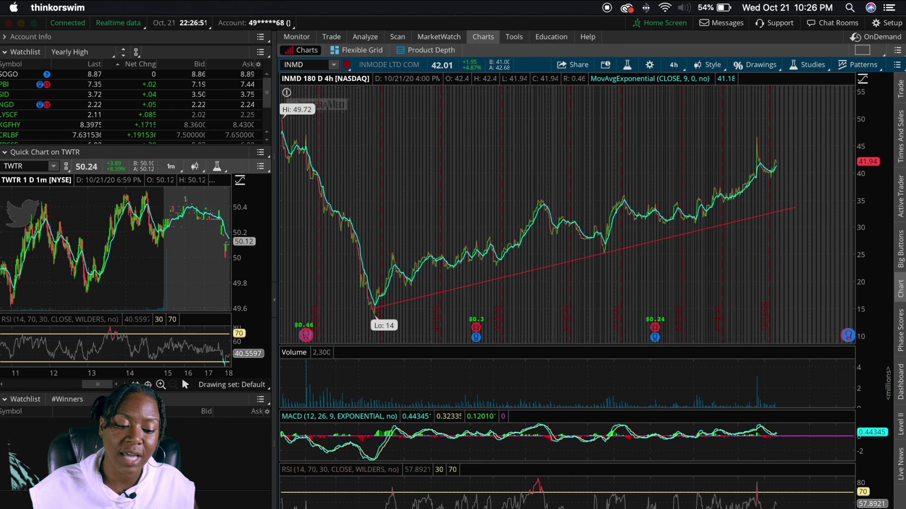
{"action": "left_click", "coordinate": [384, 500]}
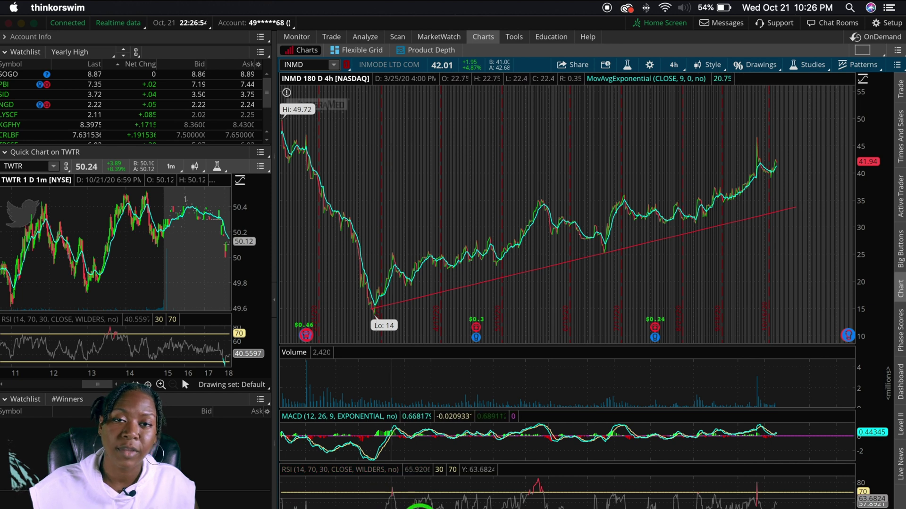
{"action": "left_click", "coordinate": [498, 503]}
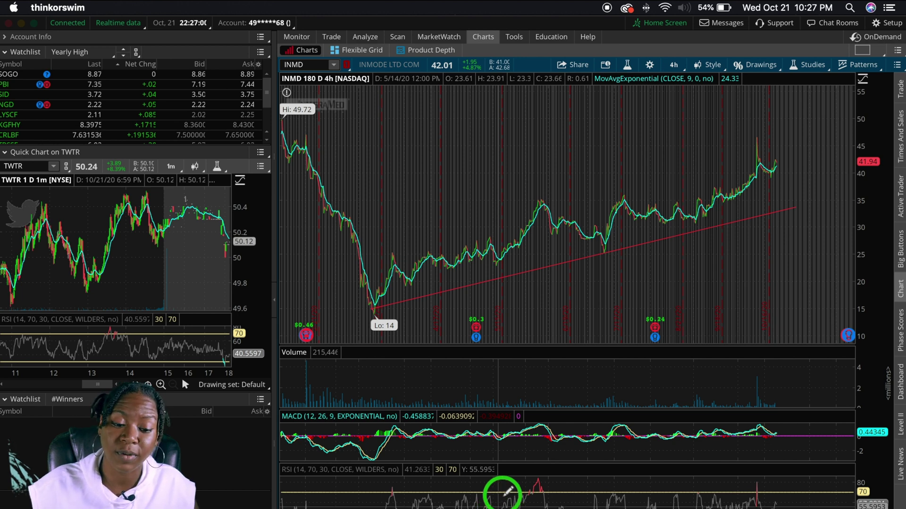
{"action": "left_click", "coordinate": [572, 501]}
{"action": "left_click", "coordinate": [621, 504]}
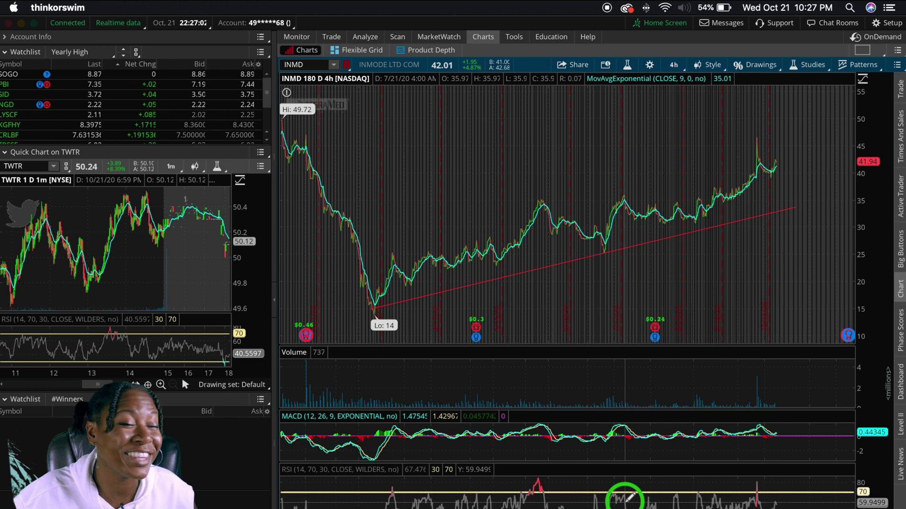
{"action": "left_click", "coordinate": [605, 498]}
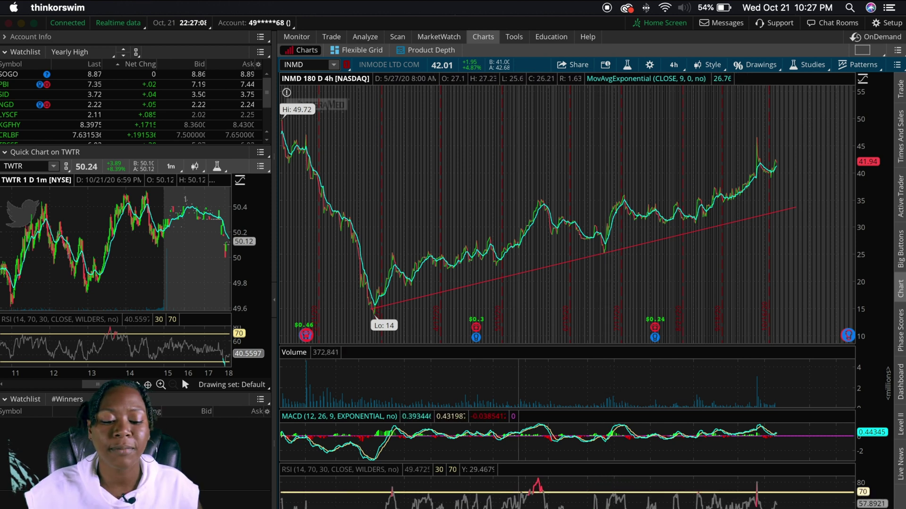
{"action": "left_click", "coordinate": [428, 504]}
{"action": "left_click", "coordinate": [537, 470]}
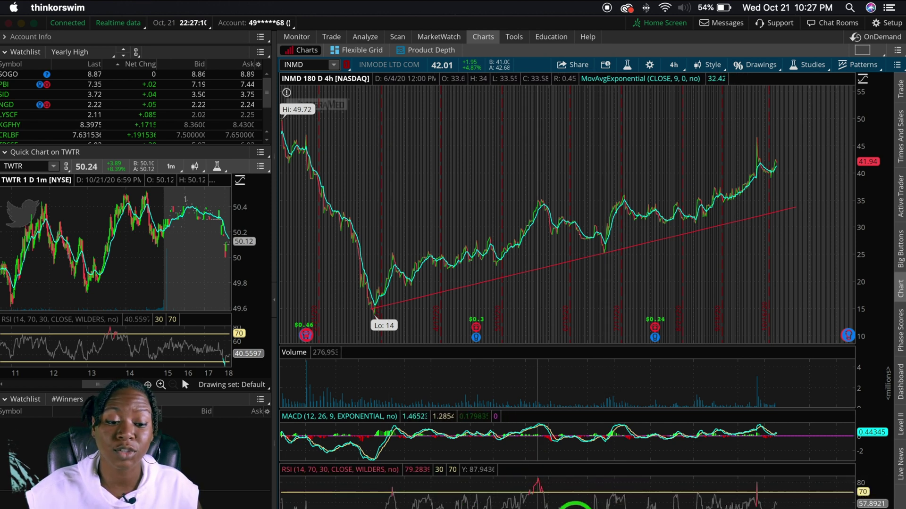
{"action": "left_click", "coordinate": [245, 320]}
{"action": "left_click", "coordinate": [324, 300]}
{"action": "mouse_move", "coordinate": [324, 300]}
{"action": "left_mouse_down"}
{"action": "mouse_move", "coordinate": [390, 302]}
{"action": "mouse_move", "coordinate": [480, 256]}
{"action": "left_mouse_up"}
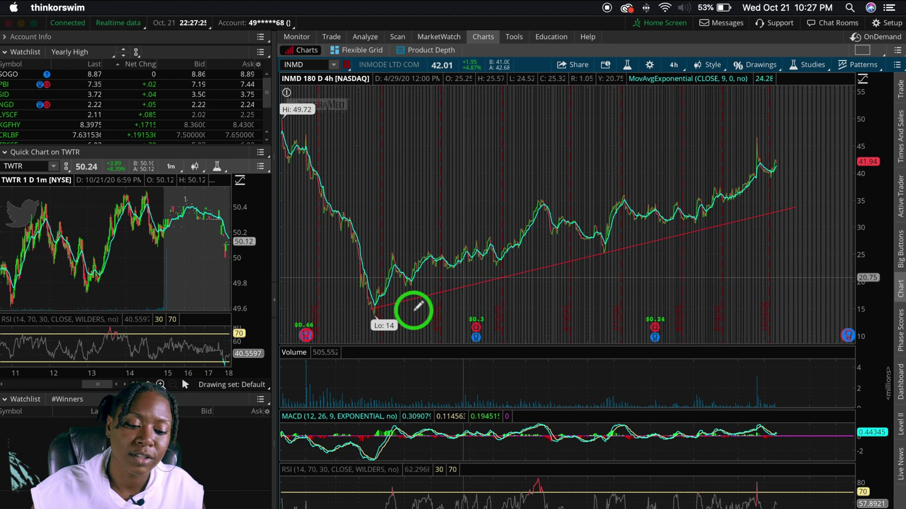
{"action": "left_click_drag", "start_coordinate": [330, 280], "coordinate": [330, 277]}
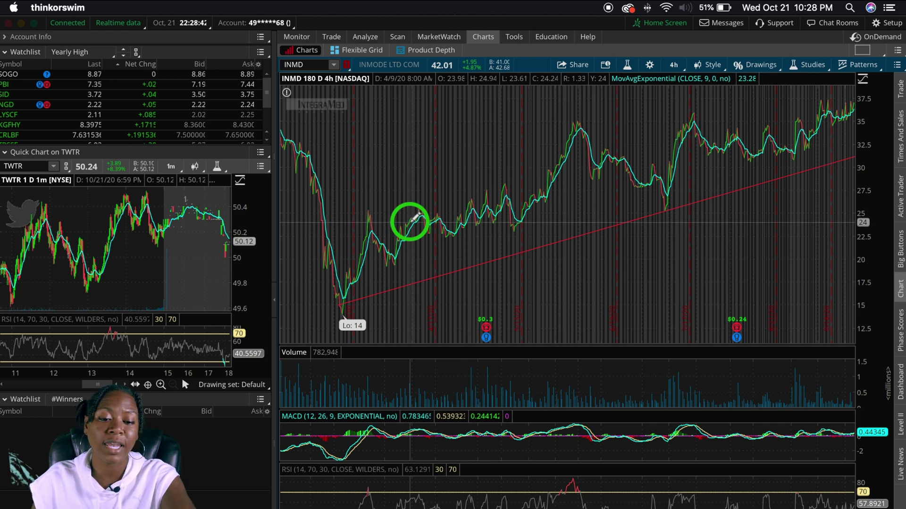
- Change the INMD chart type to Candle for a closer view of the price bars against the moving average
{"action": "scroll", "coordinate": [579, 184], "scroll_direction": "up", "scroll_amount": 5}
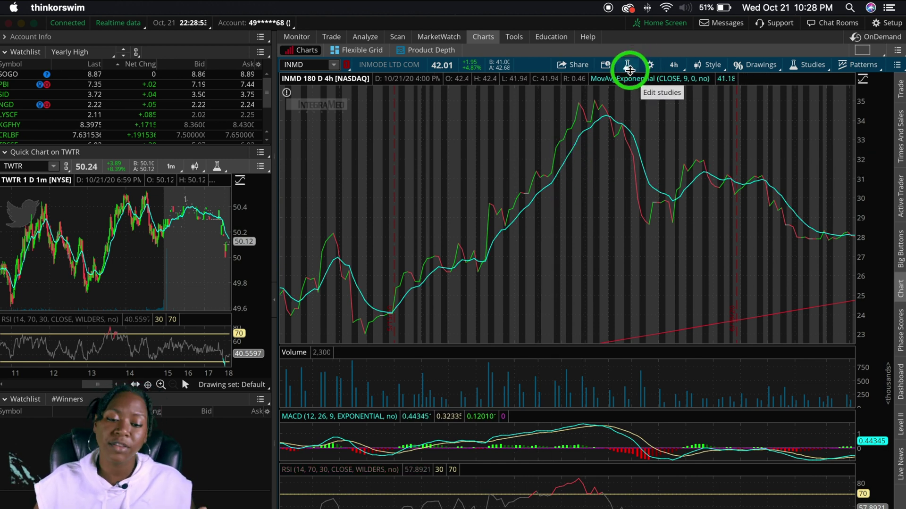
{"action": "left_click", "coordinate": [709, 64]}
{"action": "mouse_move", "coordinate": [724, 153]}
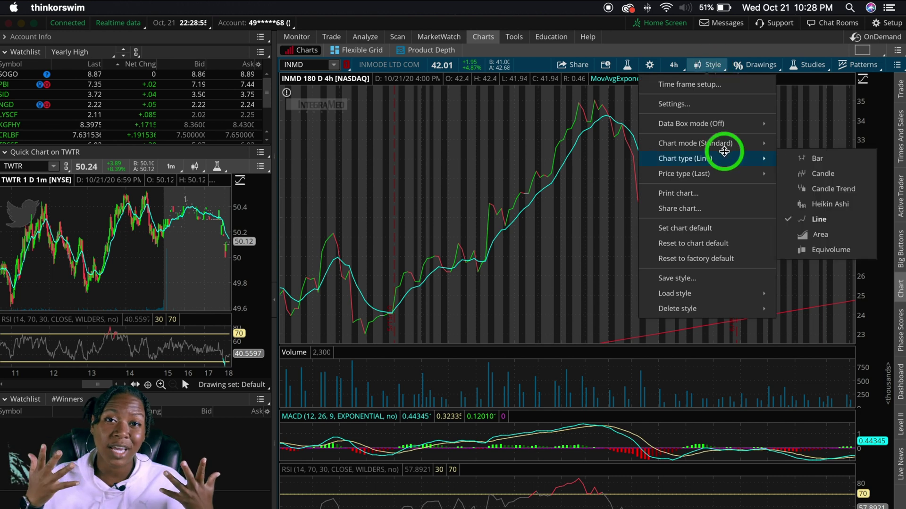
{"action": "left_click", "coordinate": [813, 174]}
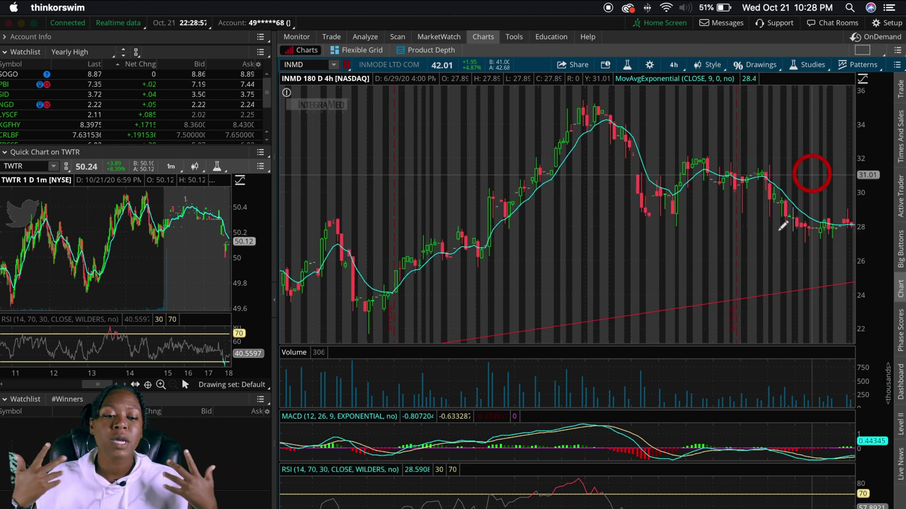